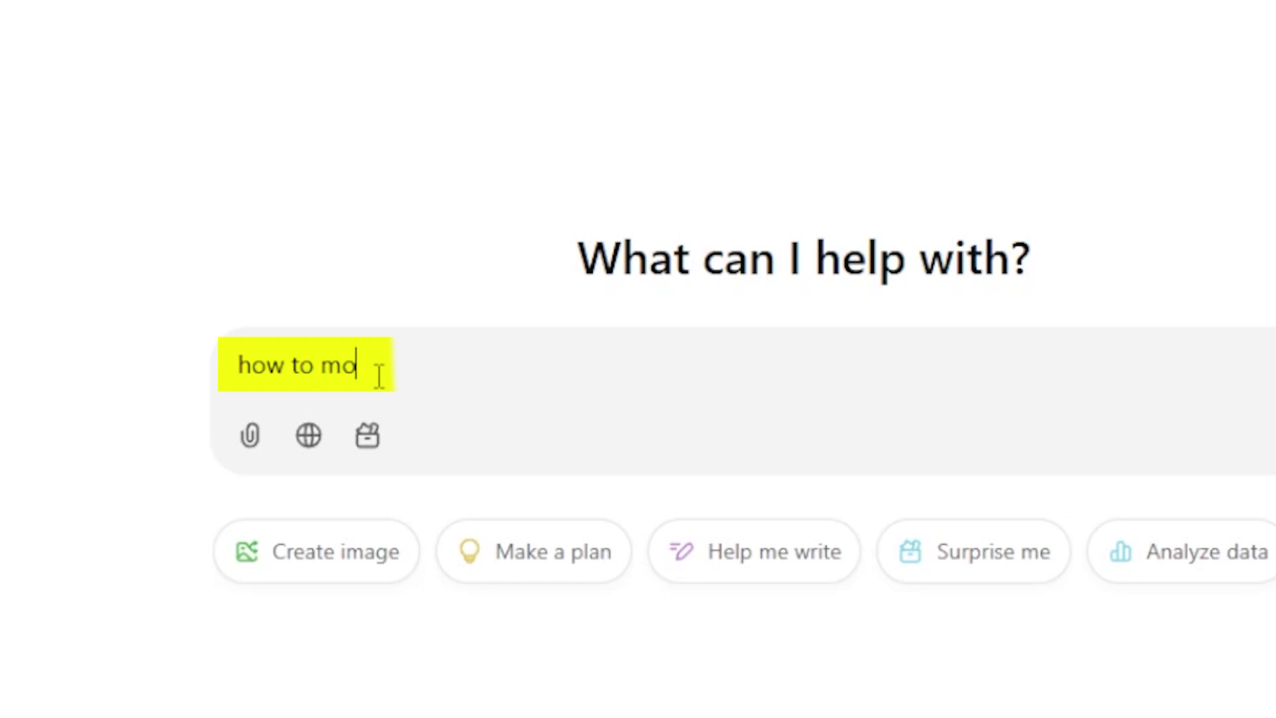
Begin a ChatGPT prompt reading 'how to mow your lawn in'.
{"action": "type", "text": "w your lawn in"}
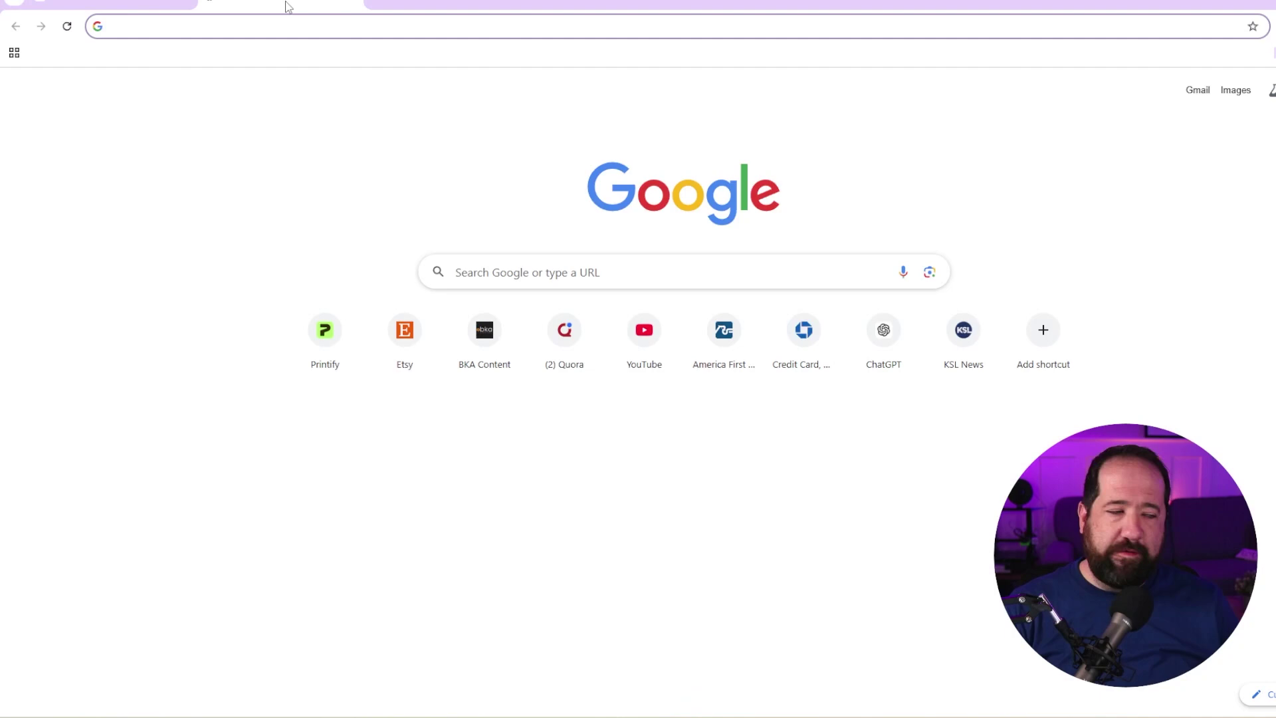
Search Google for 'mowing your lawn in the winter', correcting the typo.
{"action": "left_click", "coordinate": [556, 273]}
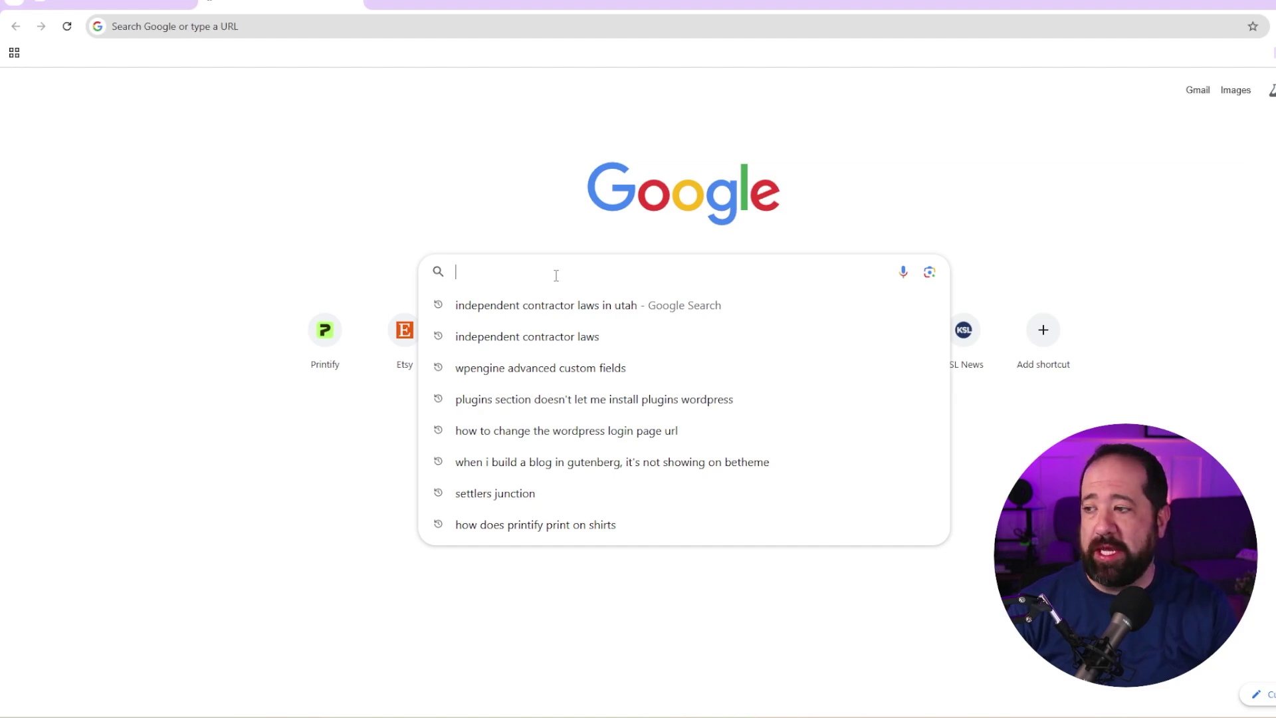
{"action": "type", "text": "mowing your laww"}
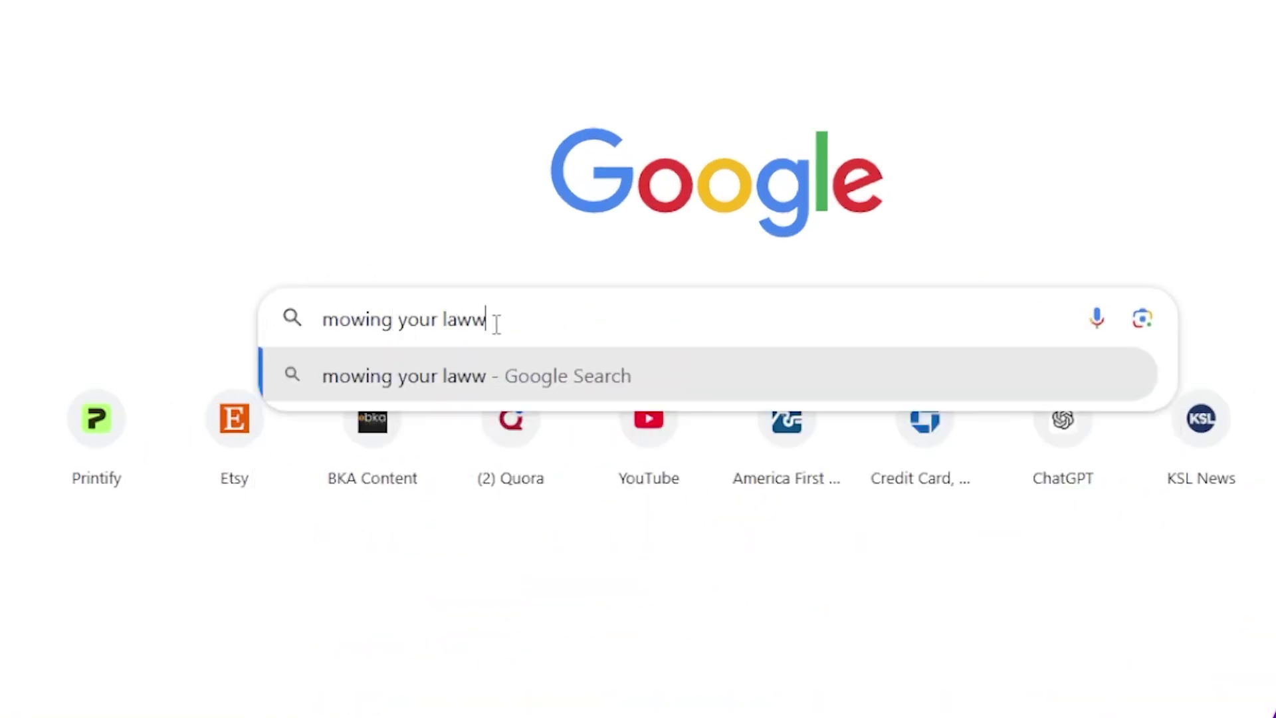
{"action": "key", "text": "BackSpace"}
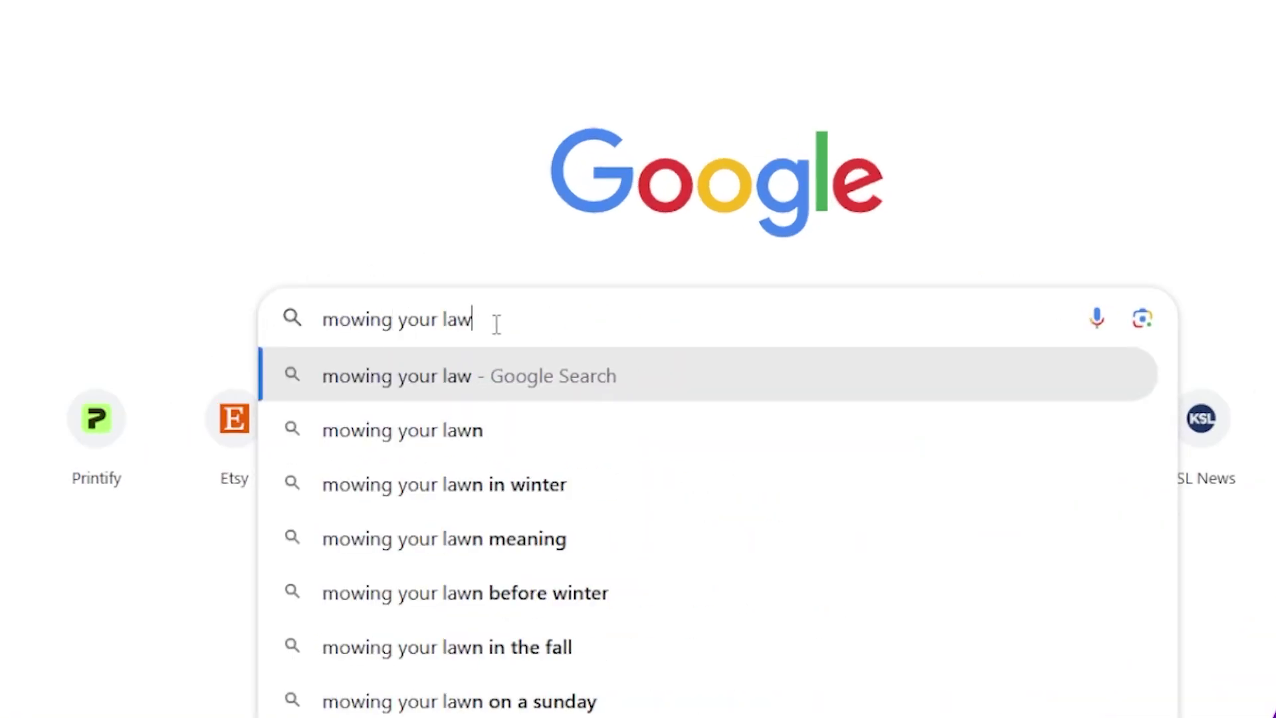
{"action": "type", "text": "n in the winter"}
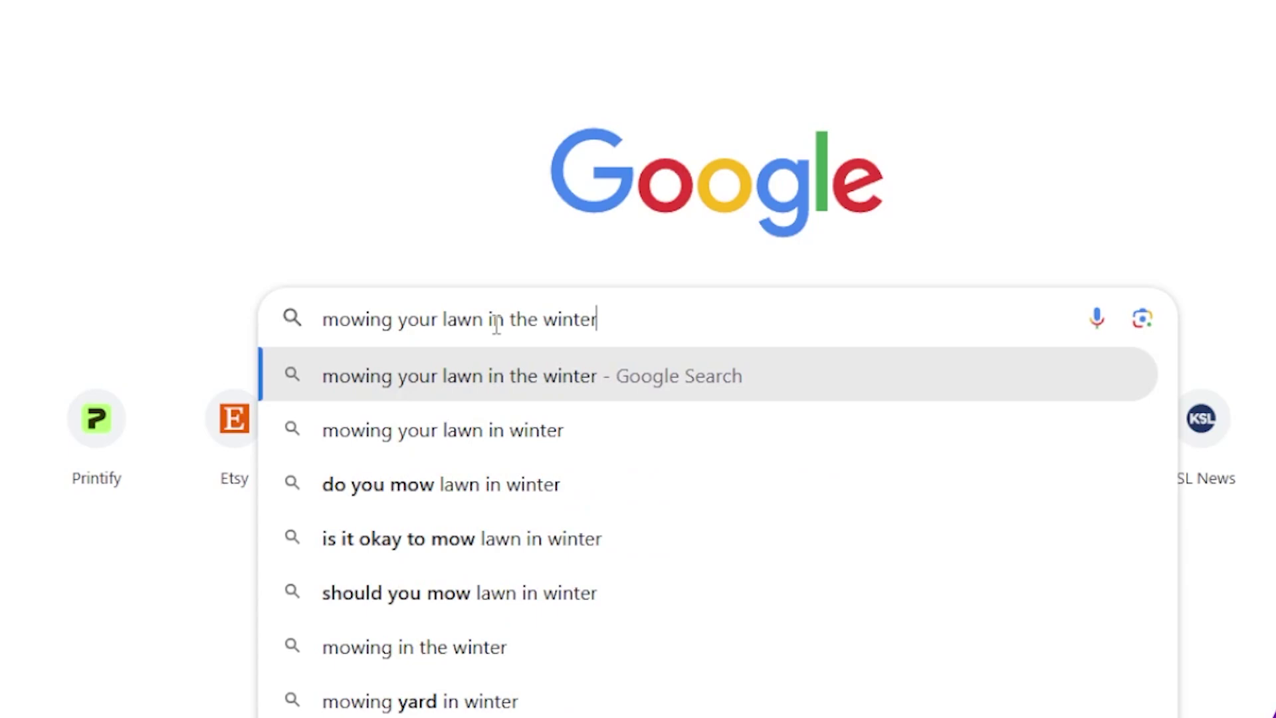
{"action": "key", "text": "Return"}
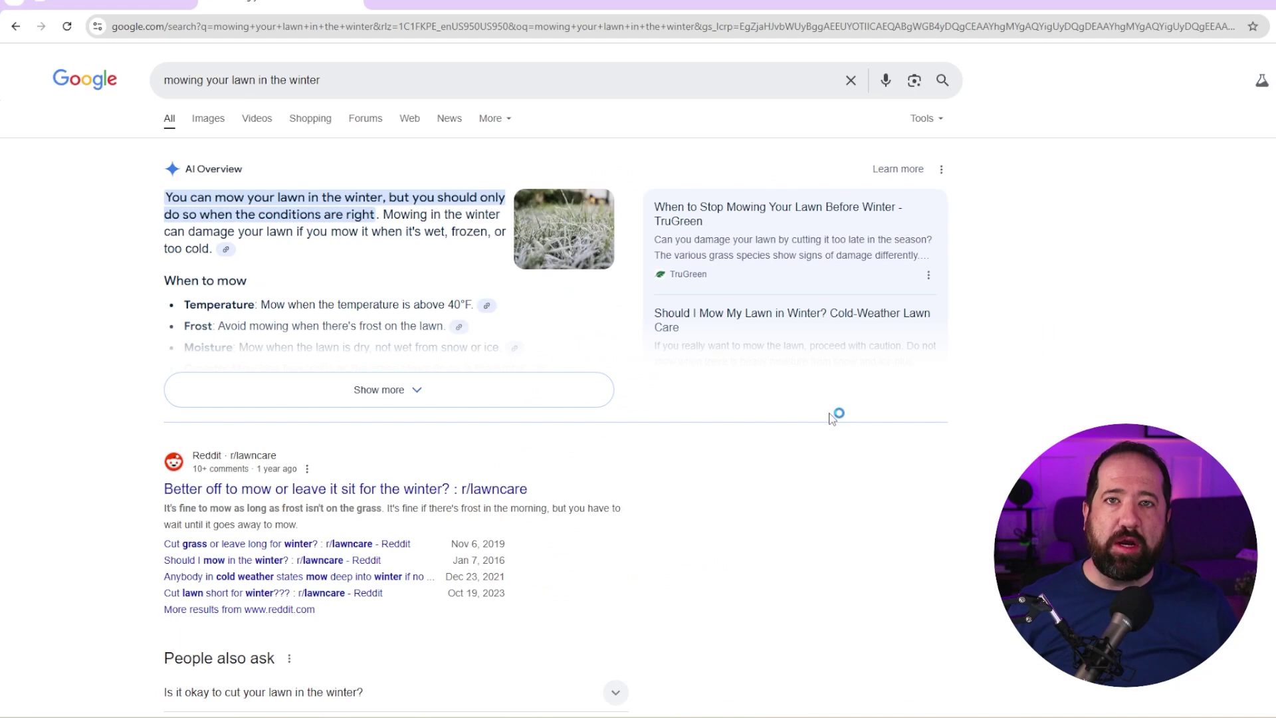
Open the LawnStarter, TruGreen and Timberline results in new tabs, then return to ChatGPT.
{"action": "scroll", "coordinate": [832, 418], "scroll_direction": "down", "scroll_amount": 7}
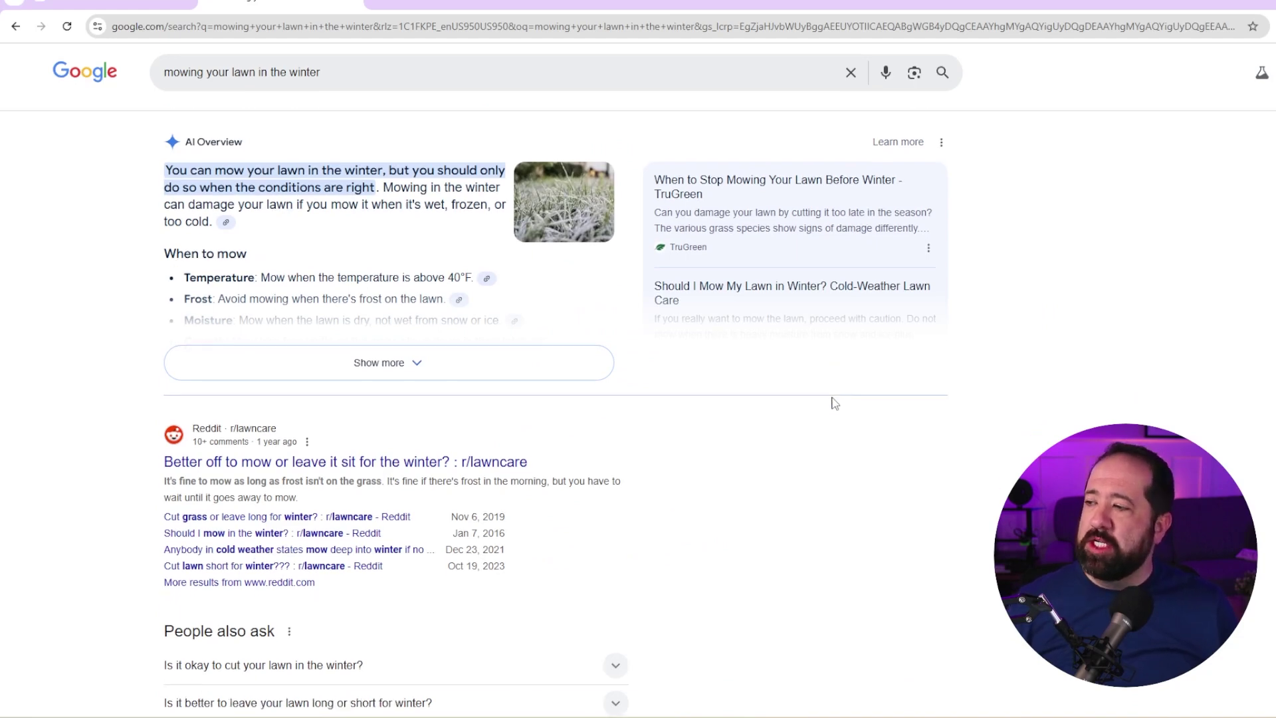
{"action": "scroll", "coordinate": [837, 375], "scroll_direction": "down", "scroll_amount": 2}
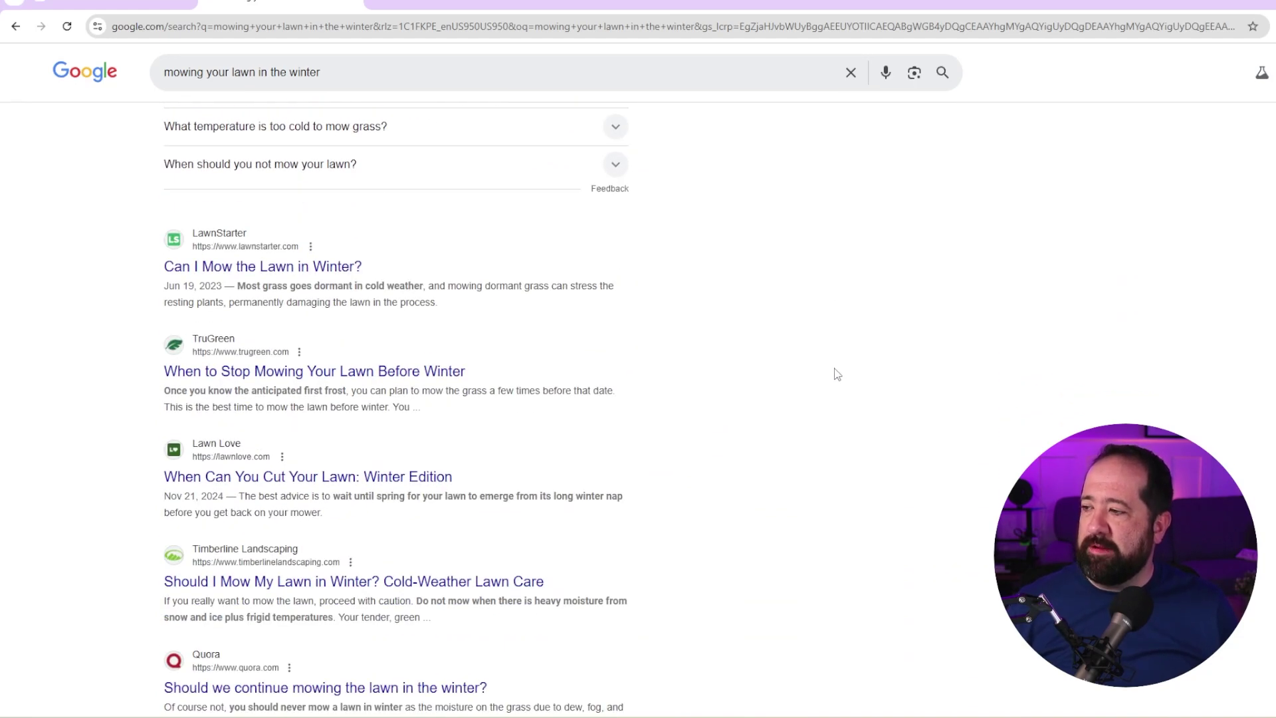
{"action": "scroll", "coordinate": [543, 308], "scroll_direction": "down", "scroll_amount": 1}
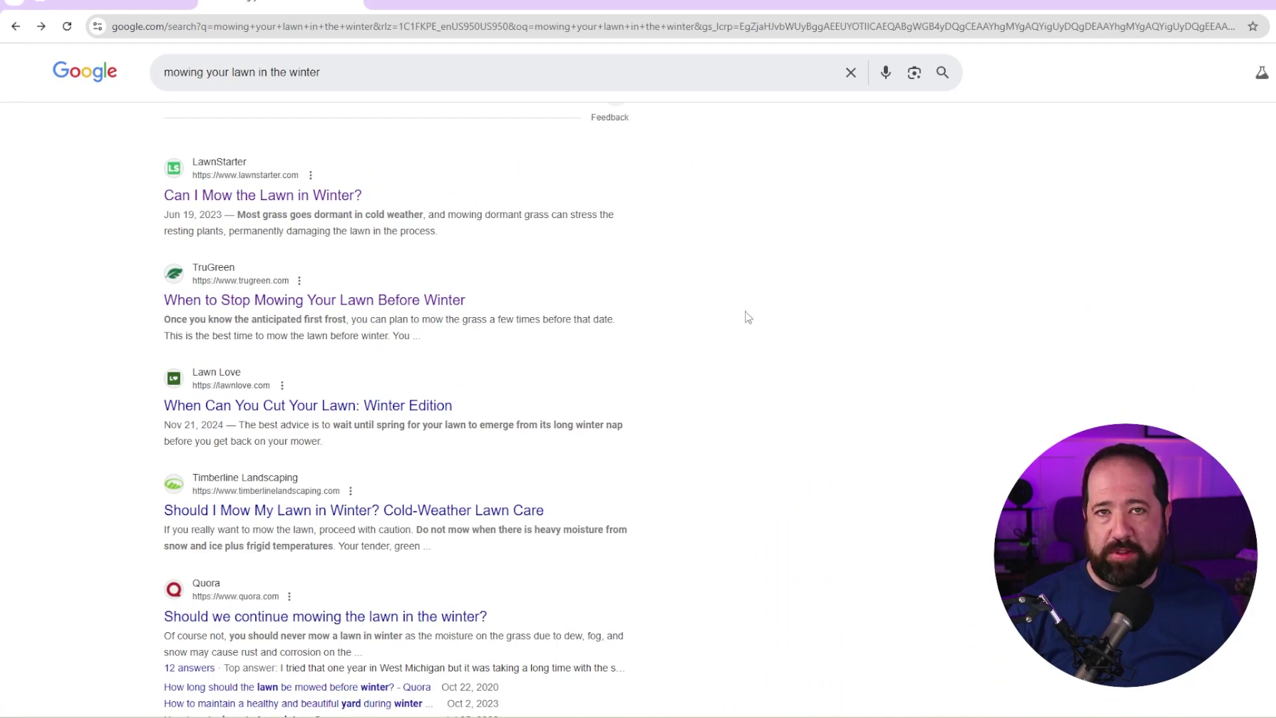
{"action": "right_click", "coordinate": [296, 200]}
{"action": "left_click", "coordinate": [320, 218]}
{"action": "right_click", "coordinate": [322, 294]}
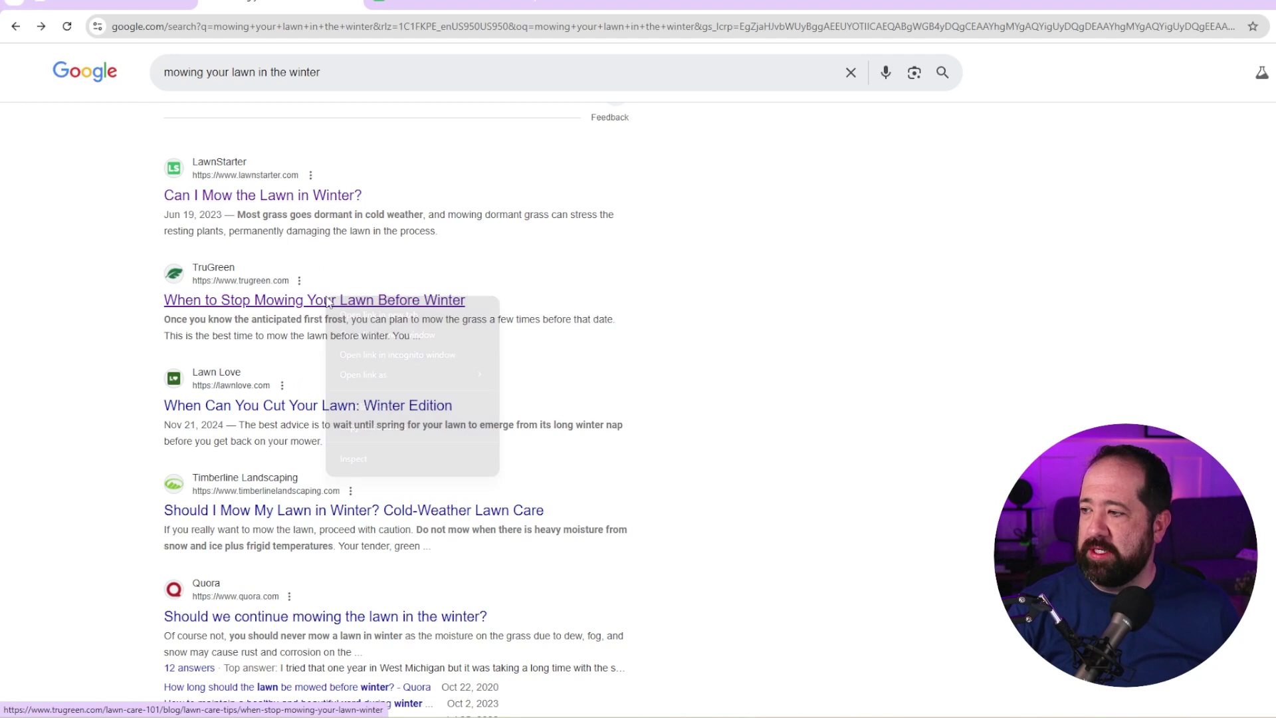
{"action": "left_click", "coordinate": [353, 309]}
{"action": "right_click", "coordinate": [318, 503]}
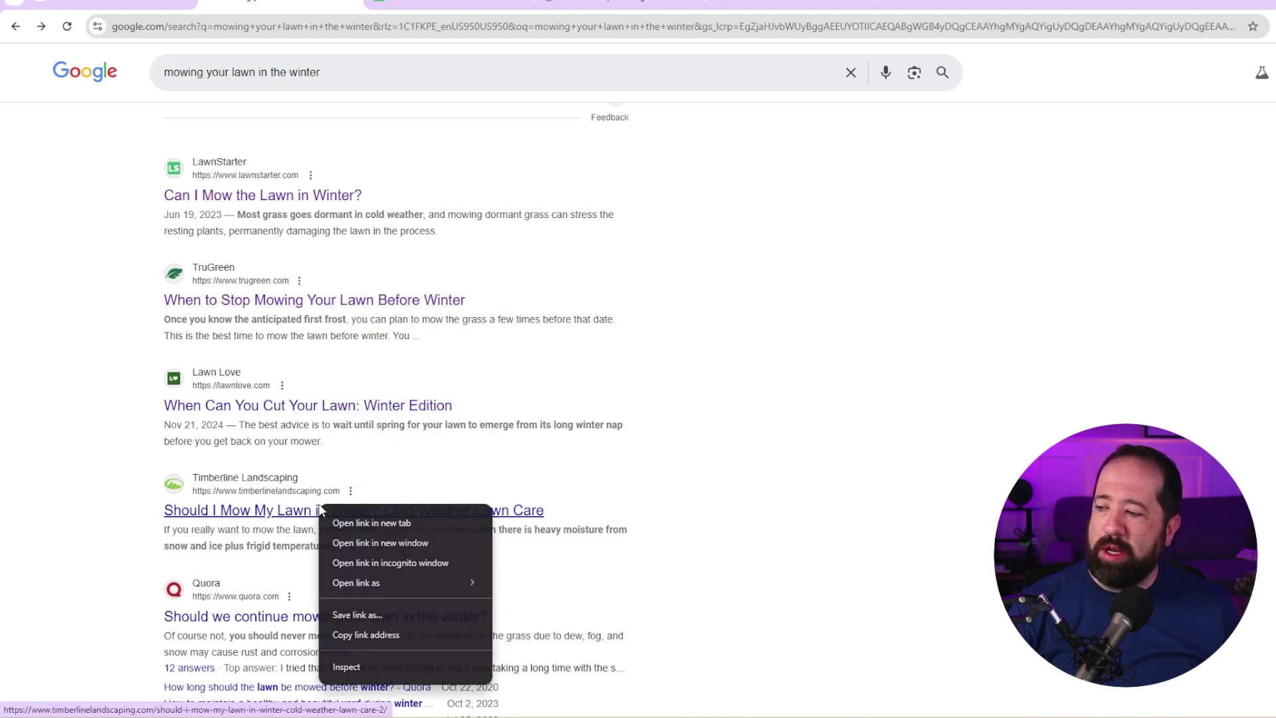
{"action": "left_click", "coordinate": [389, 523]}
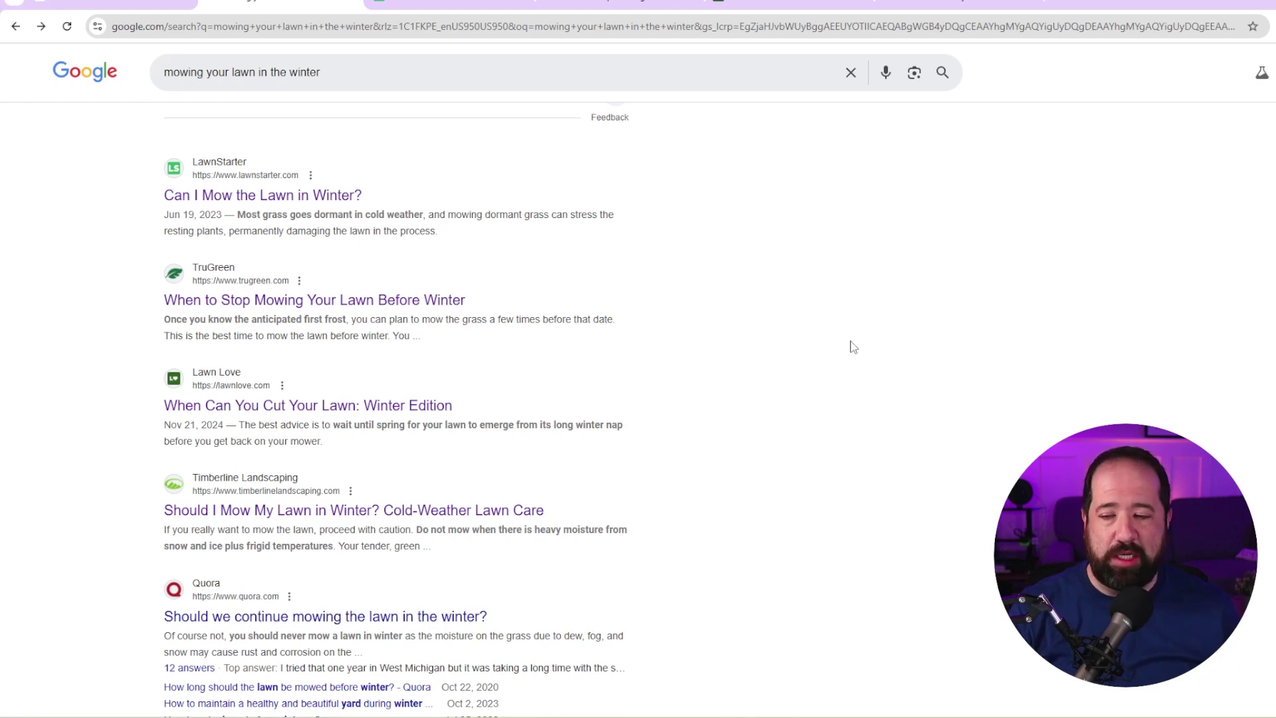
{"action": "key", "text": "ctrl+1"}
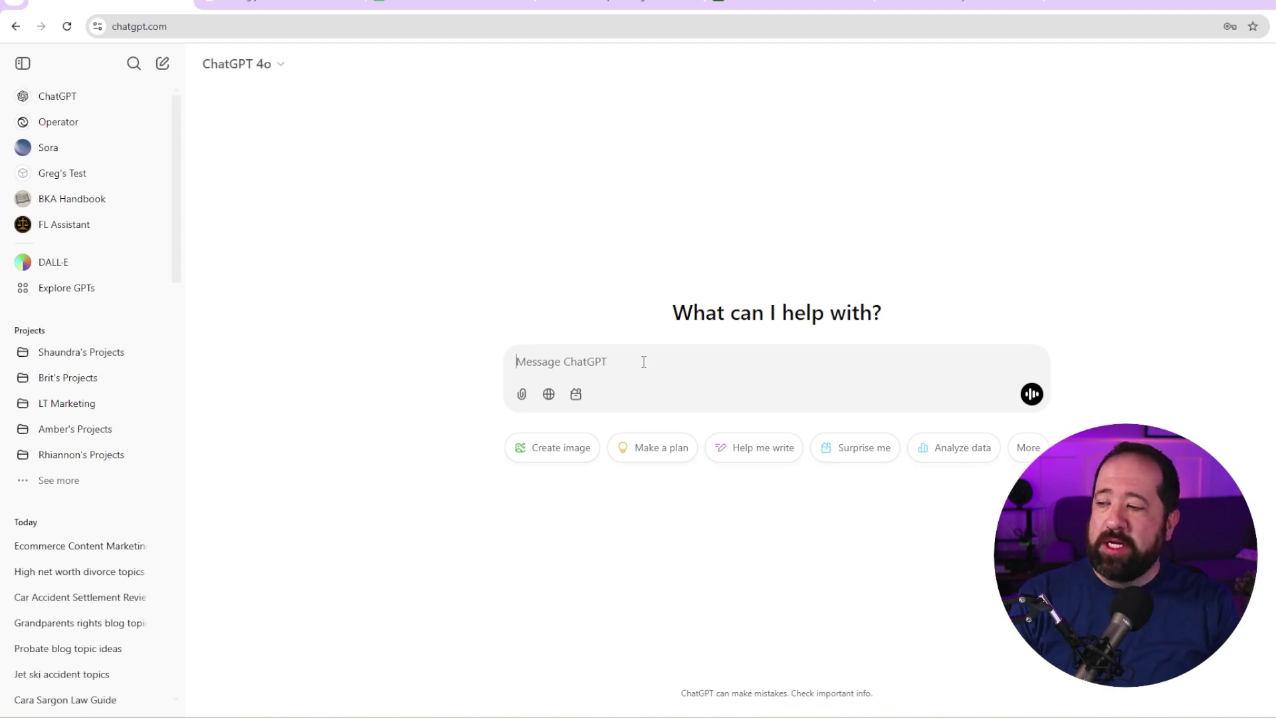
Ask ChatGPT to learn the information from the LawnStarter article's URL.
{"action": "type", "text": "learn t"}
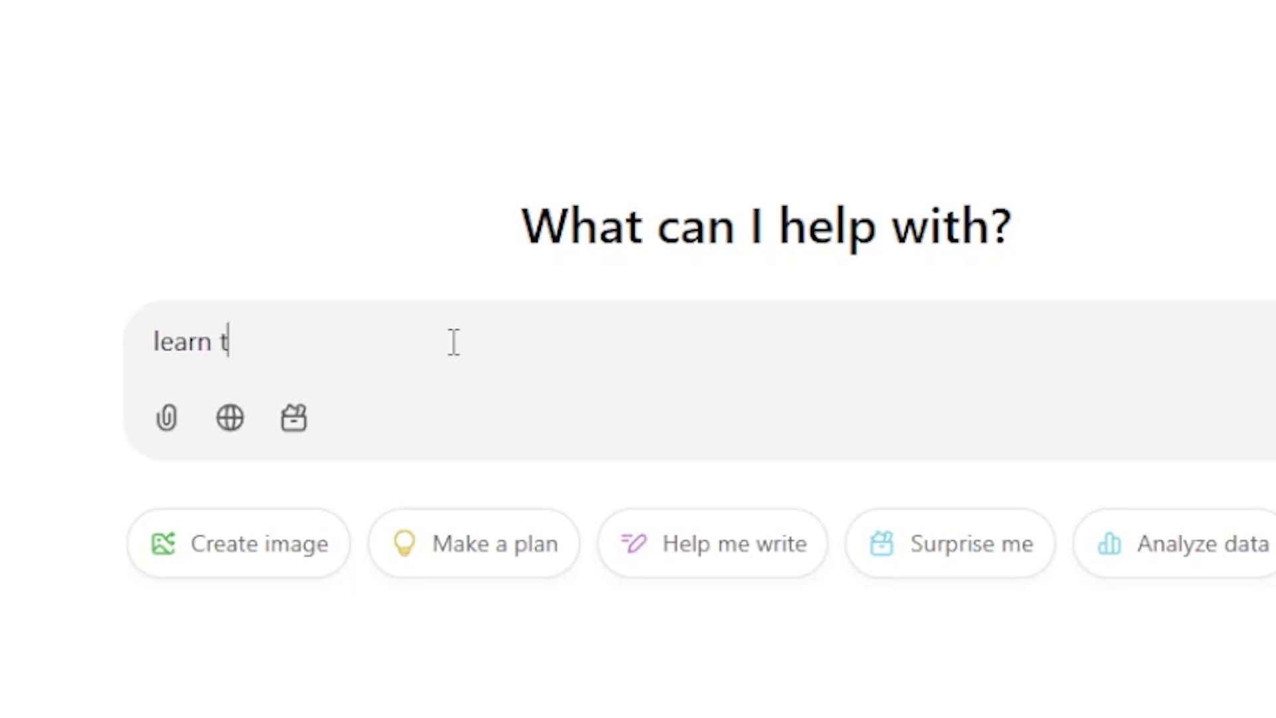
{"action": "type", "text": "he information from thjis URL:"}
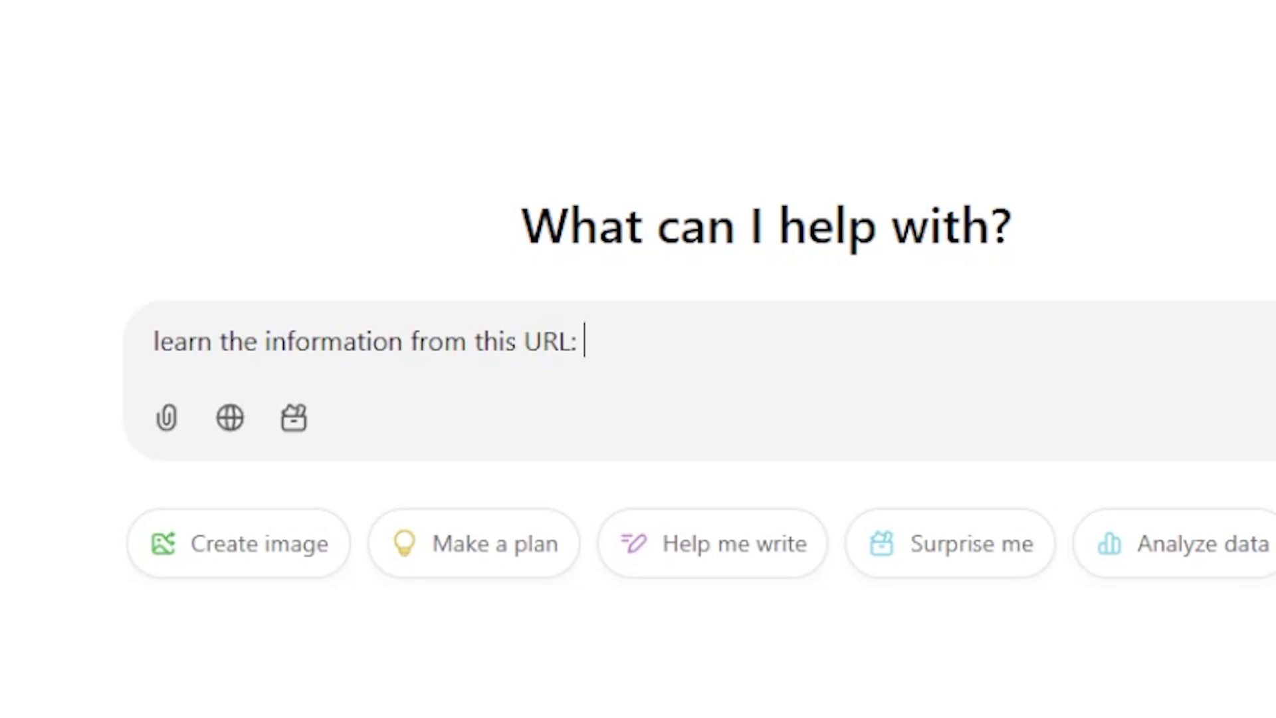
{"action": "left_click", "coordinate": [421, 6]}
{"action": "left_click", "coordinate": [420, 26]}
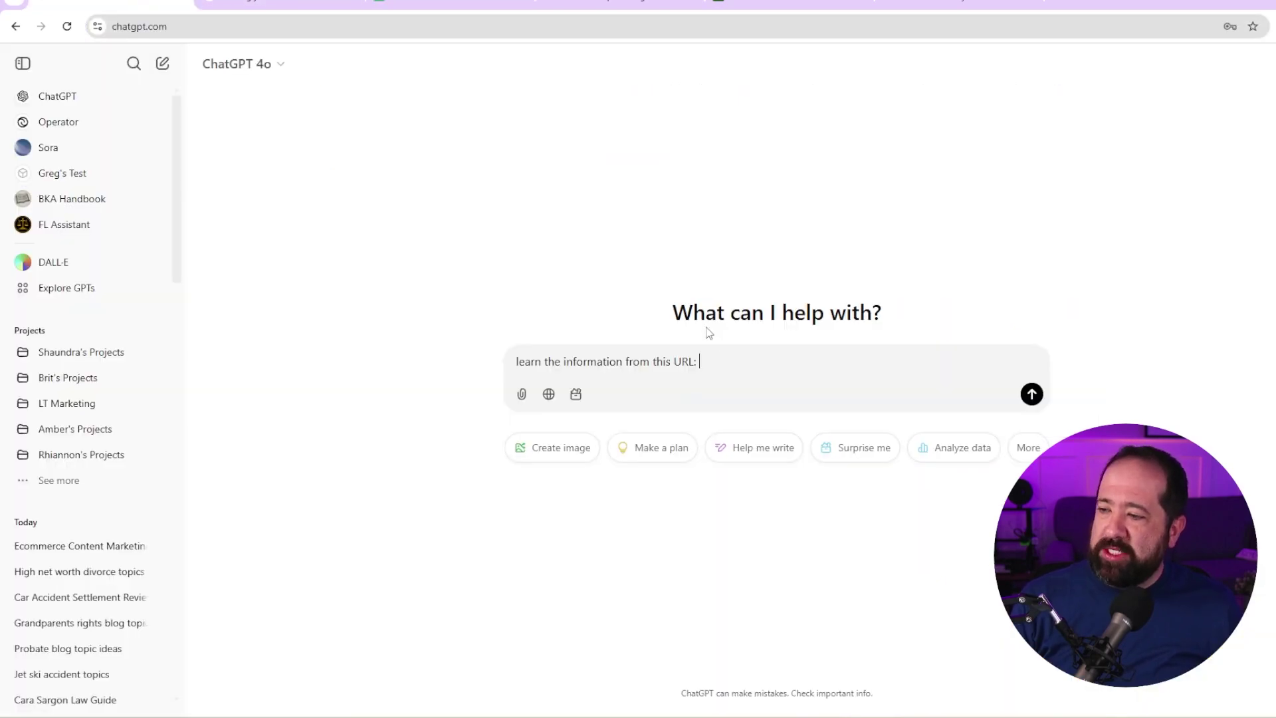
{"action": "type", "text": "https://www.lawnstarter.com/blog/lawn-care-2/mow-lawn-in-winter/"}
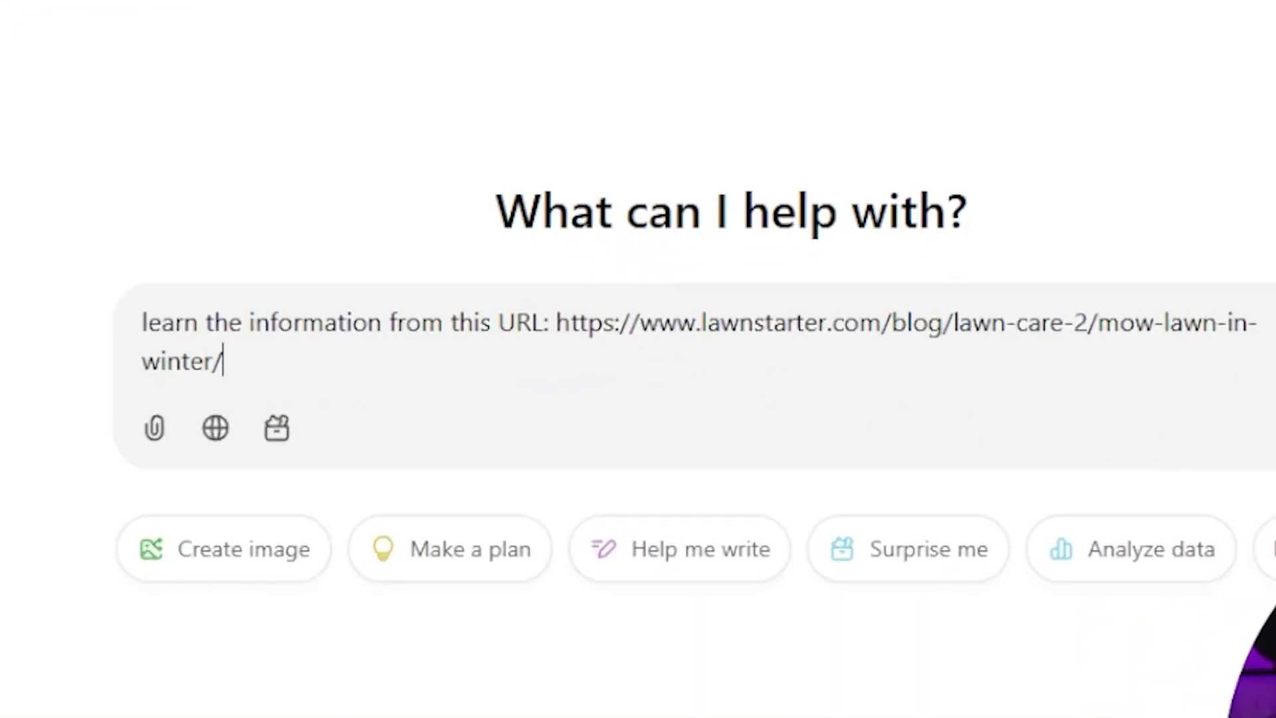
{"action": "key", "text": "Return"}
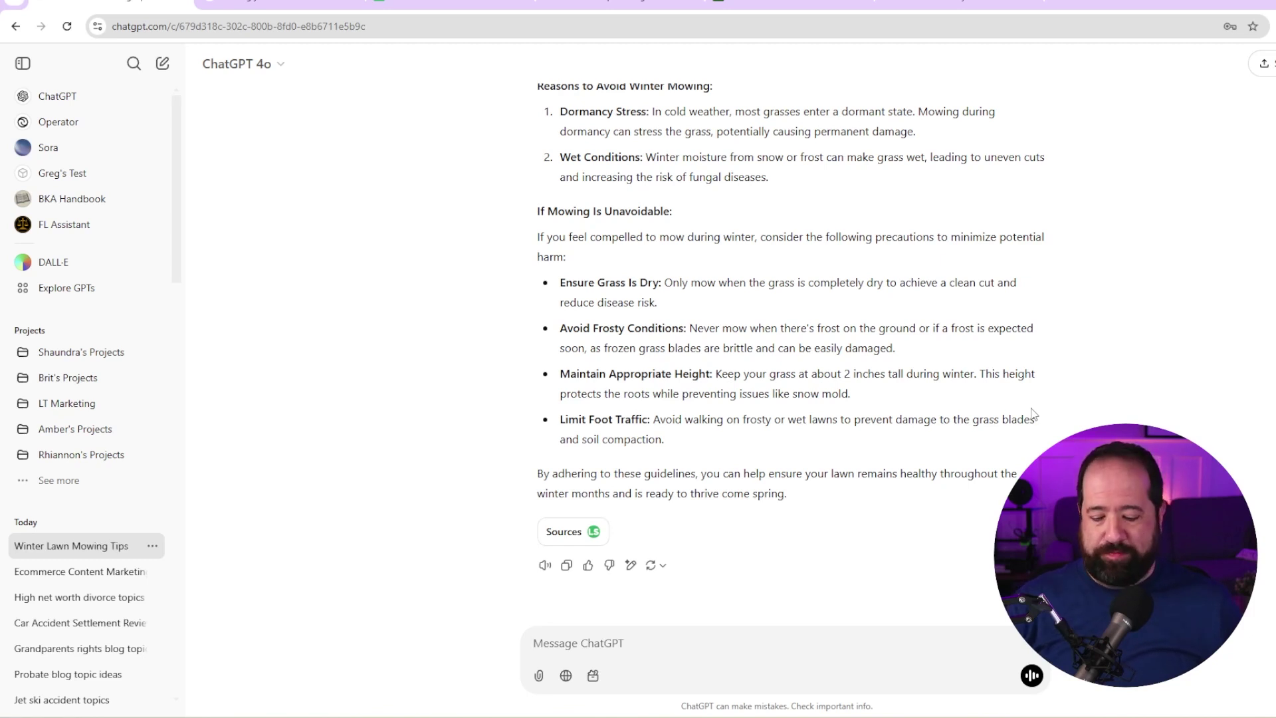
Have ChatGPT also learn the TruGreen article from its copied URL.
{"action": "type", "text": "also learn the information at this URL:"}
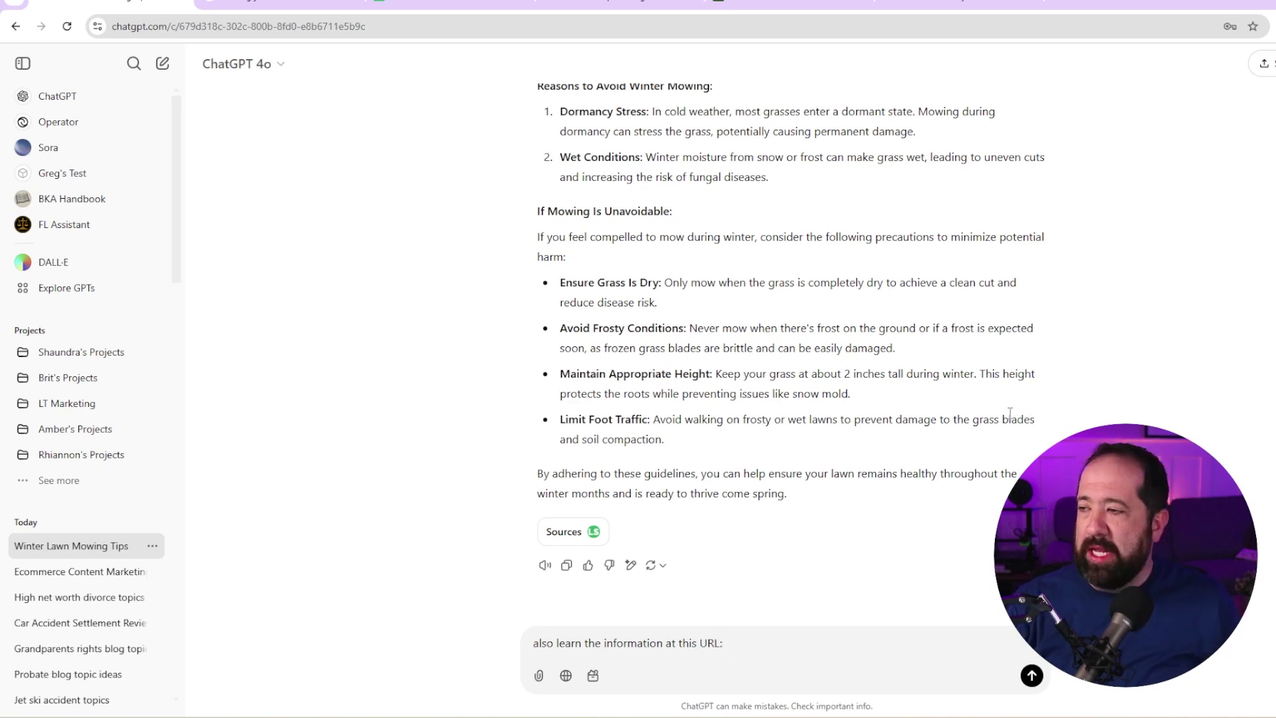
{"action": "left_click", "coordinate": [566, 3]}
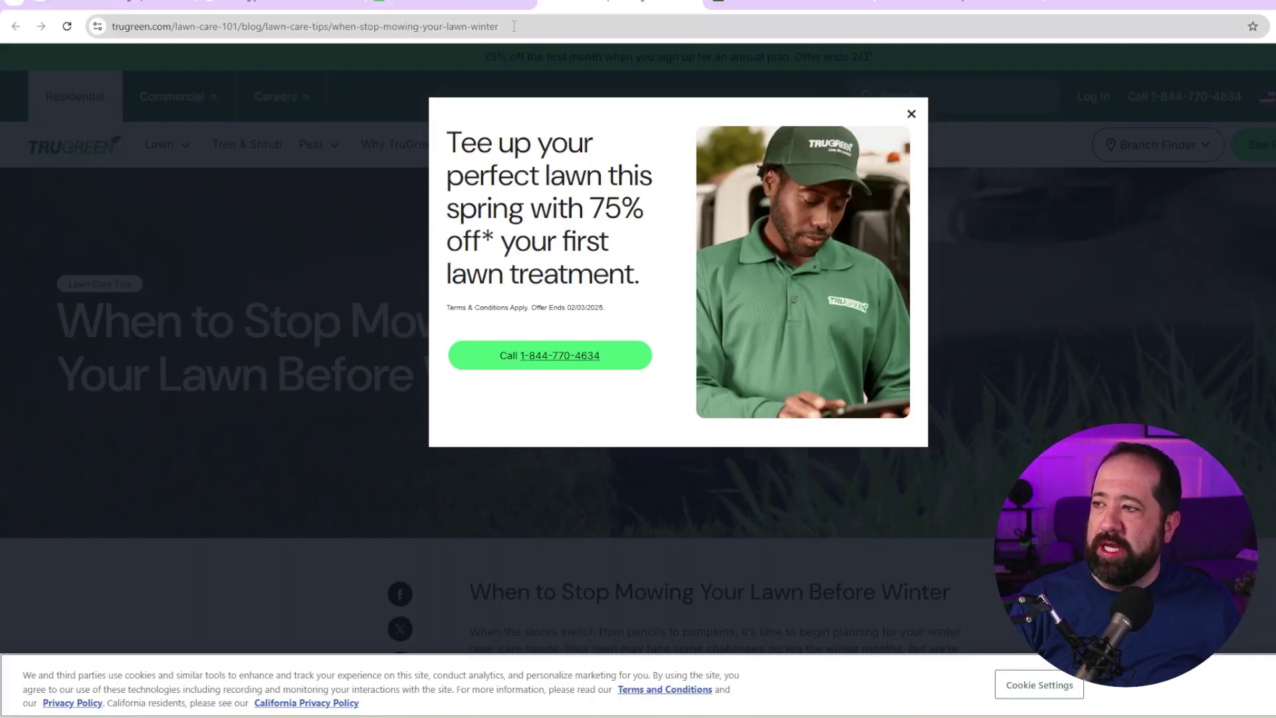
{"action": "left_click", "coordinate": [911, 115]}
{"action": "left_click", "coordinate": [579, 25]}
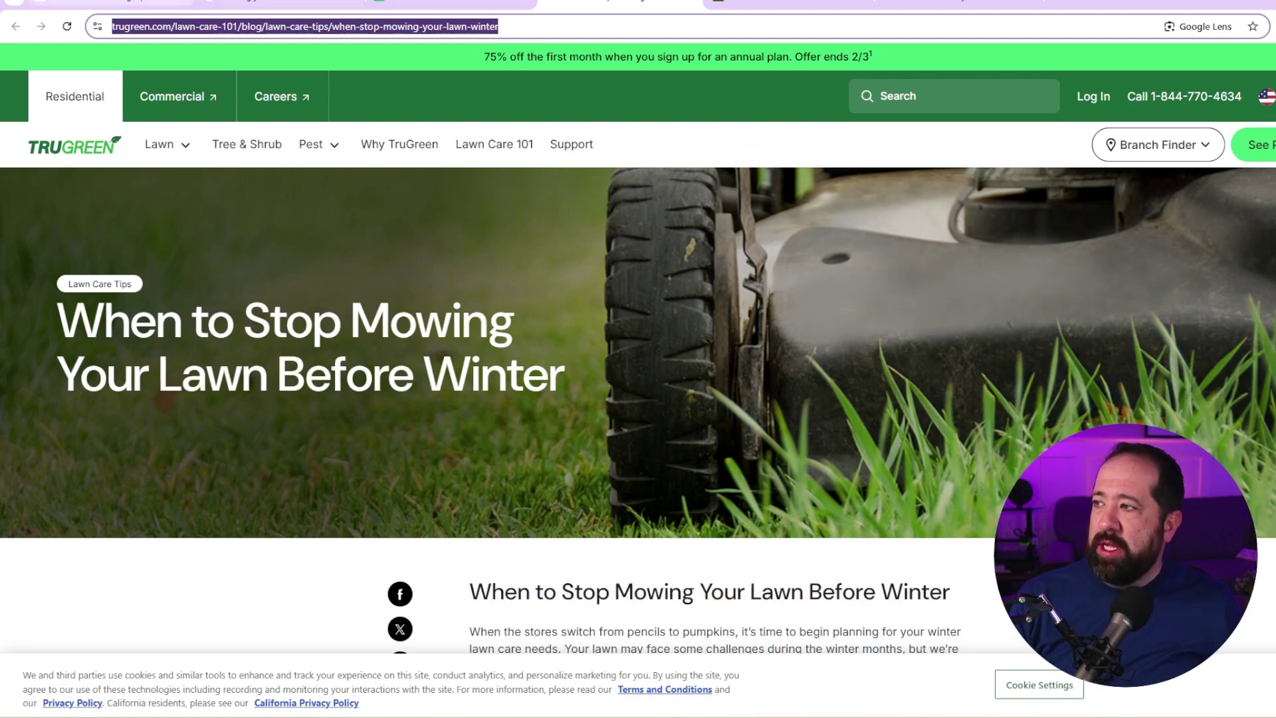
{"action": "left_click", "coordinate": [110, 3]}
{"action": "type", "text": "https://www.trugreen.com/lawn-care-101/blog/lawn-care-tips/when-to-stop-mowing-your-lawn-winter"}
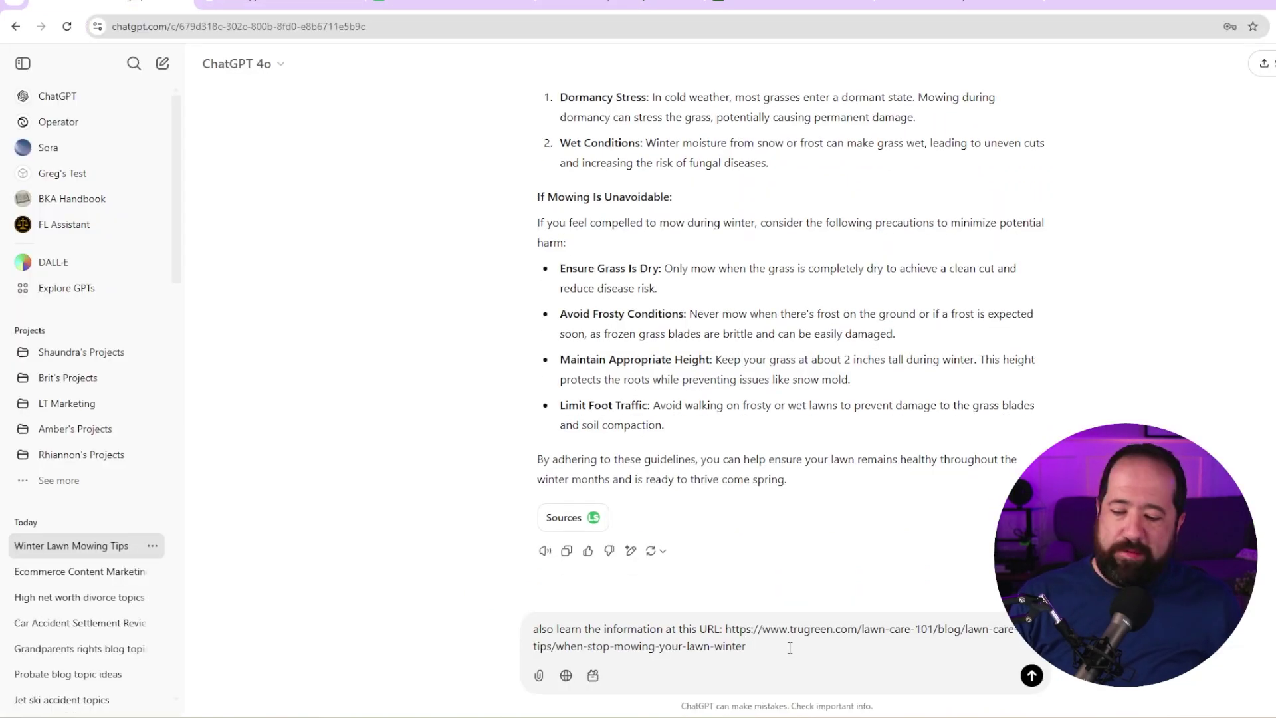
{"action": "key", "text": "Return"}
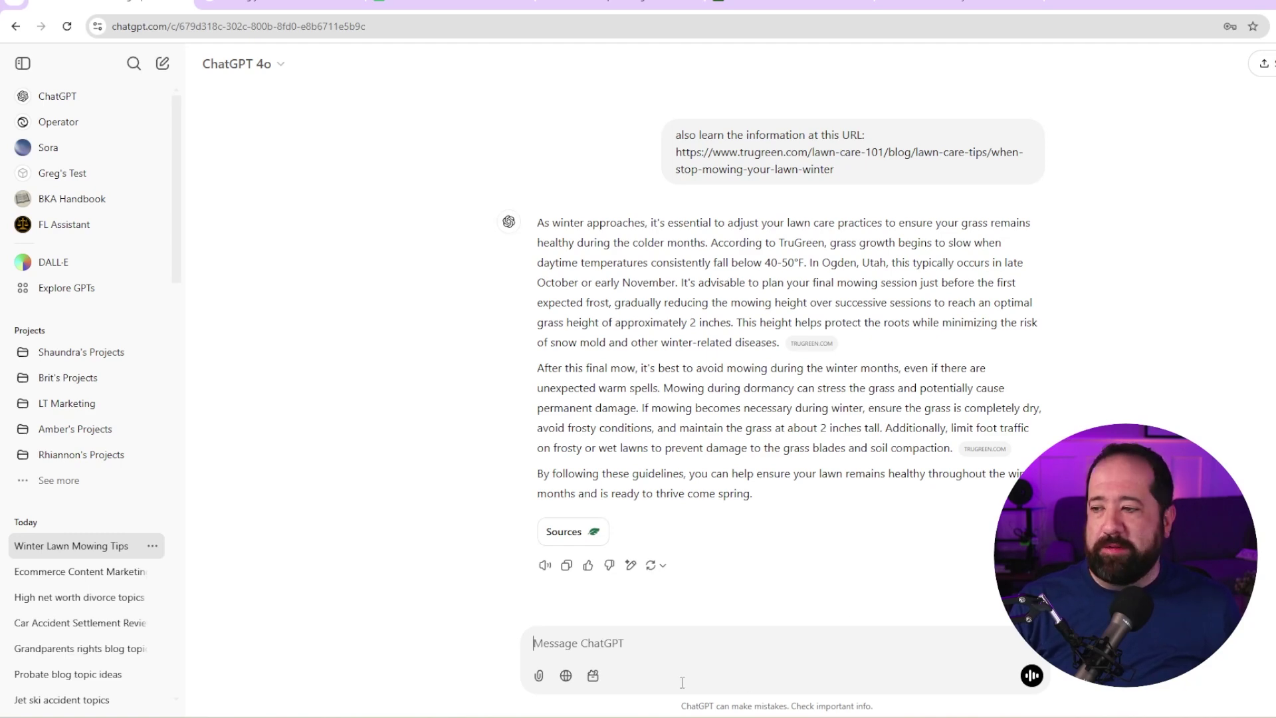
Send the Lawn Love and Timberline Landscaping article links for ChatGPT to learn.
{"action": "key", "text": "ctrl+v"}
{"action": "key", "text": "Return"}
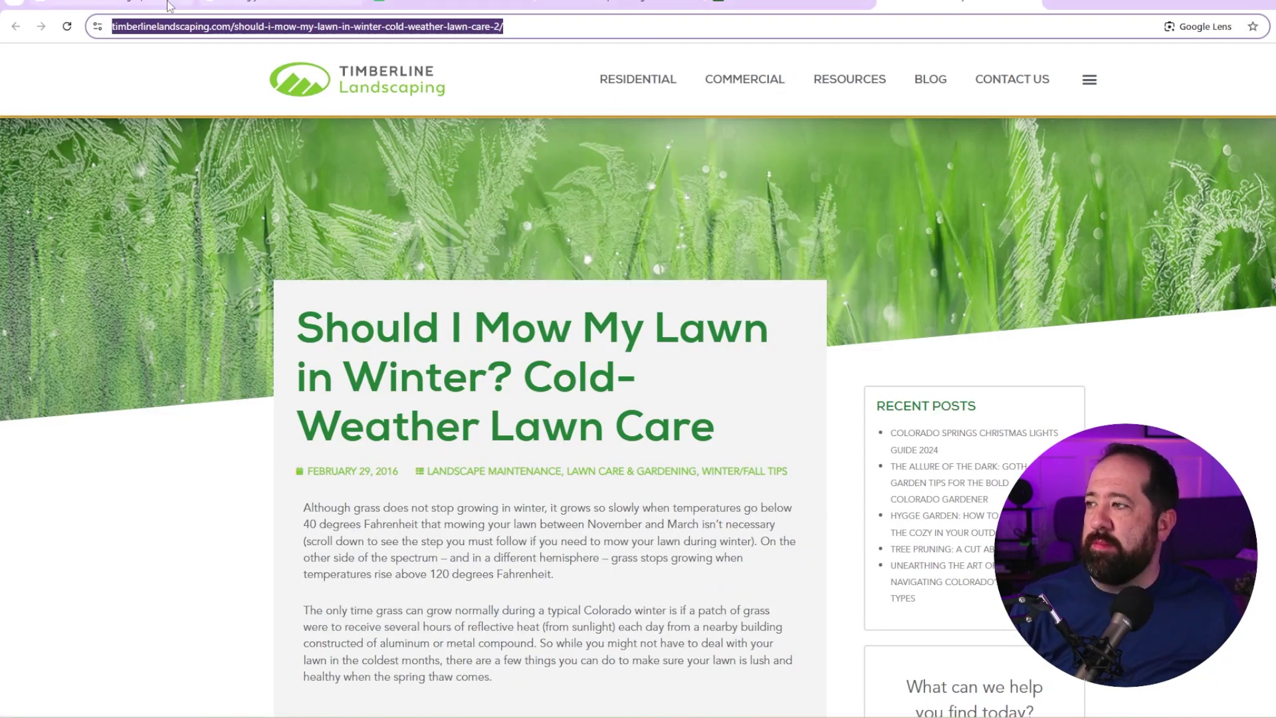
{"action": "left_click", "coordinate": [106, 6]}
{"action": "type", "text": "https://www.timberlinelandscaping.com/should-i-mow-my-lawn-in-winter-cold-weather-lawn-care-2/"}
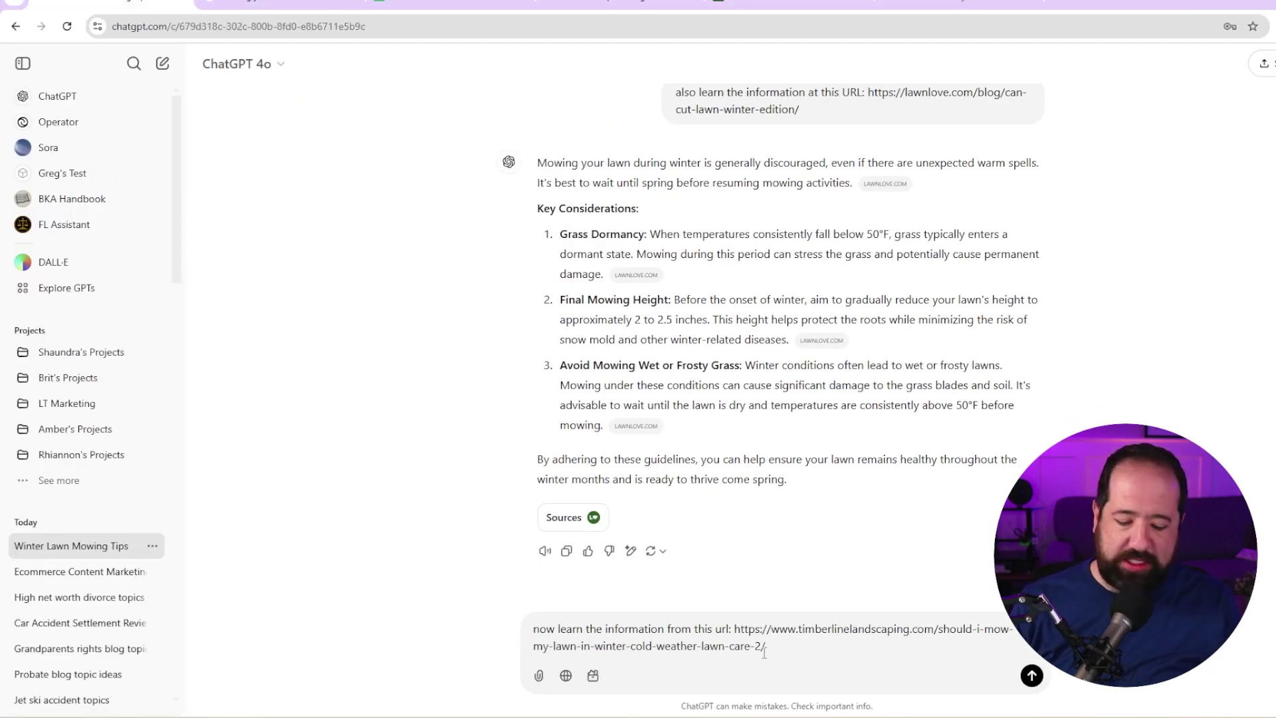
{"action": "key", "text": "Return"}
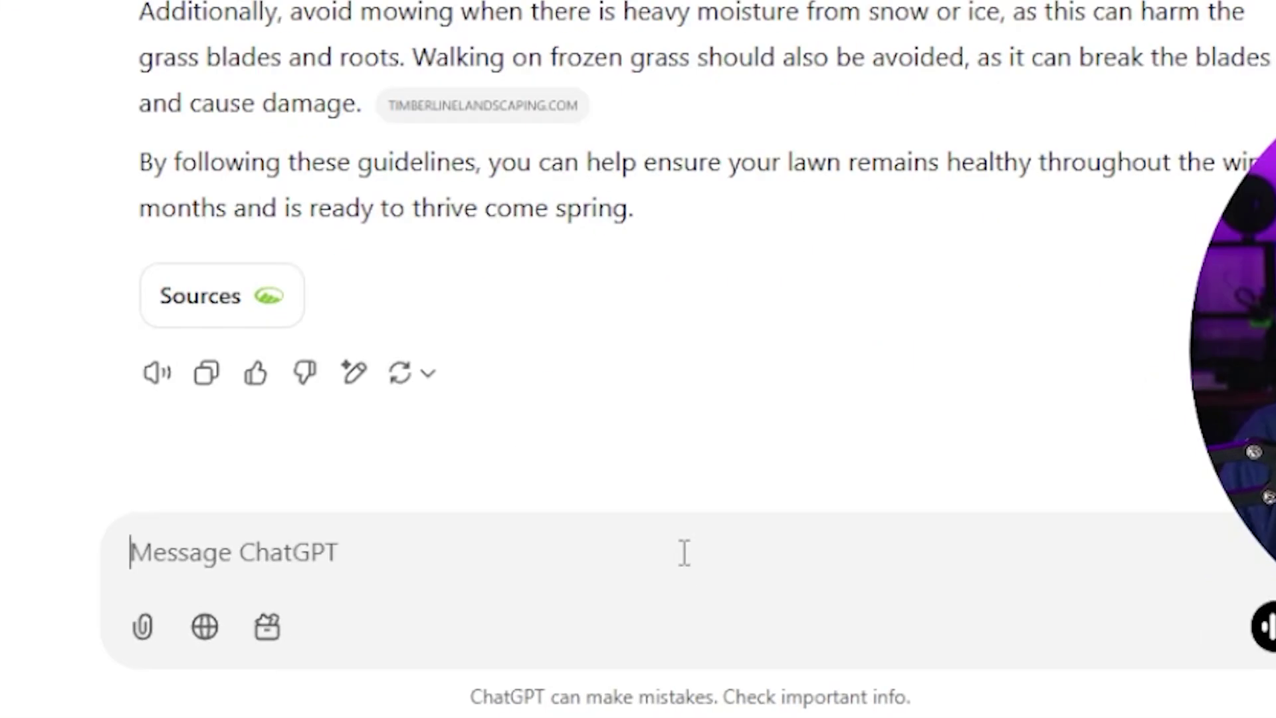
Request a new article about mowing your lawn in winter from the learned information.
{"action": "type", "text": "with the inf"}
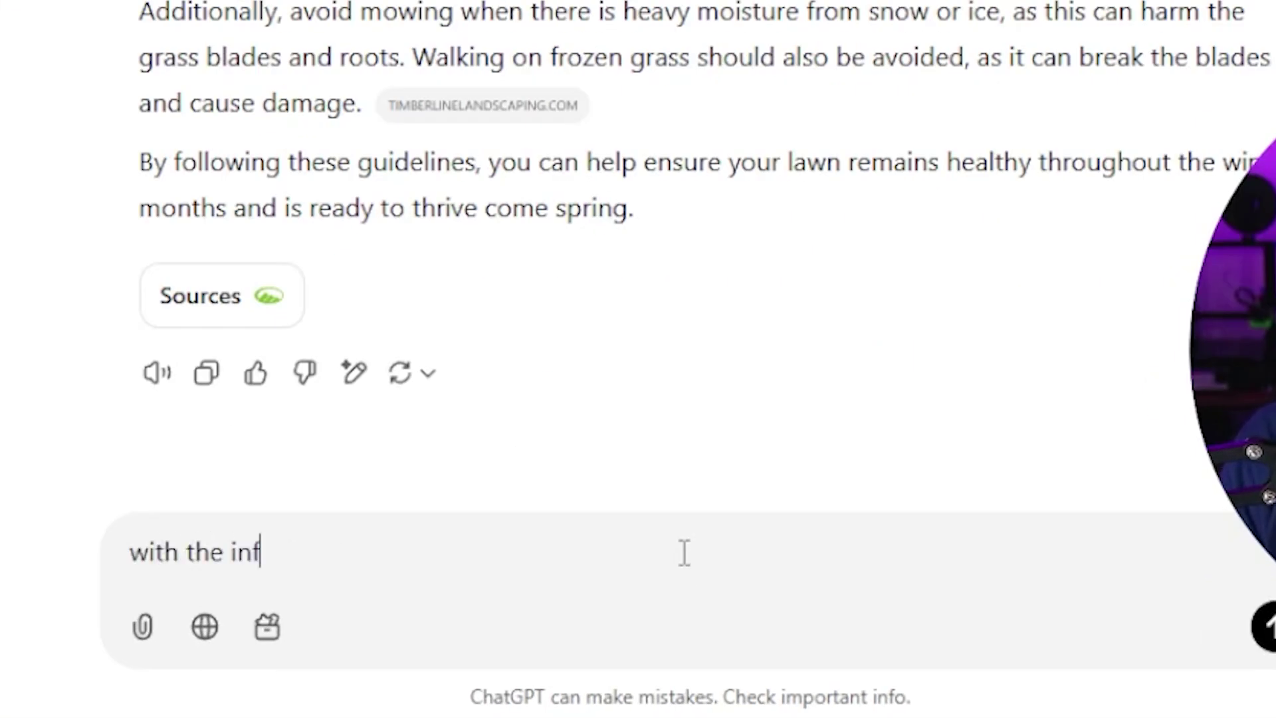
{"action": "type", "text": "ormation you have learned"}
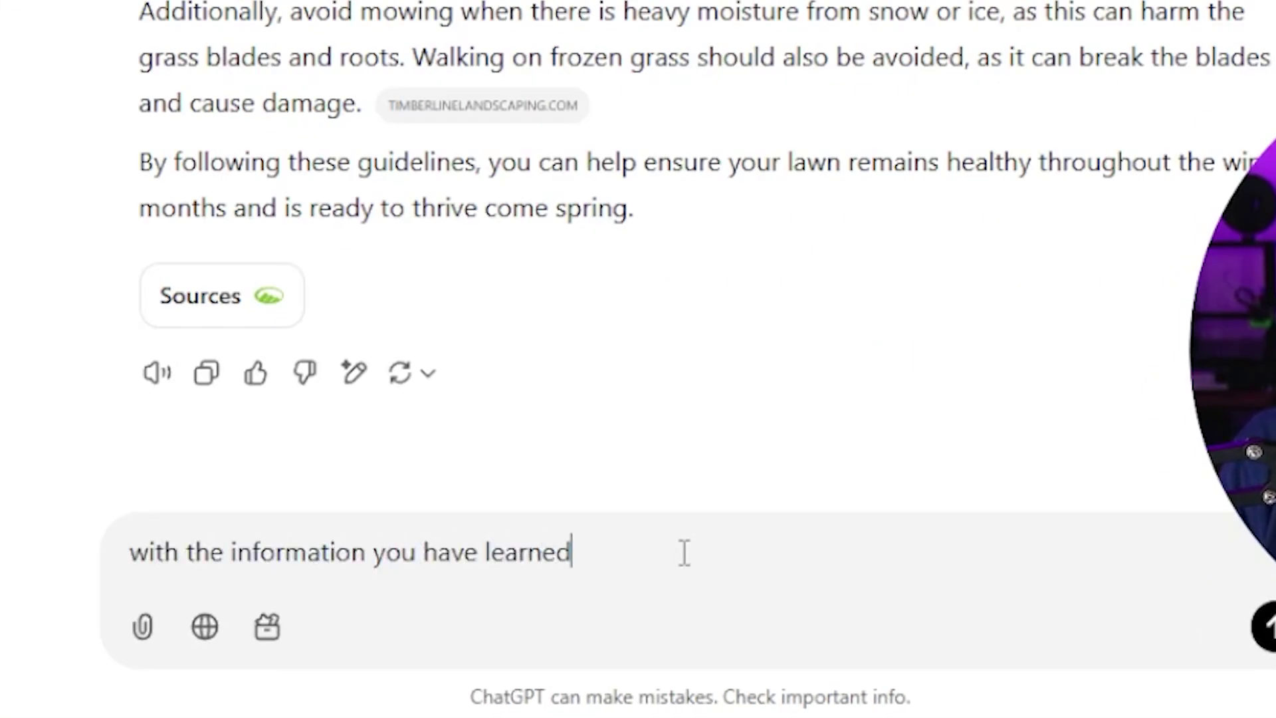
{"action": "type", "text": ", write me a new ar"}
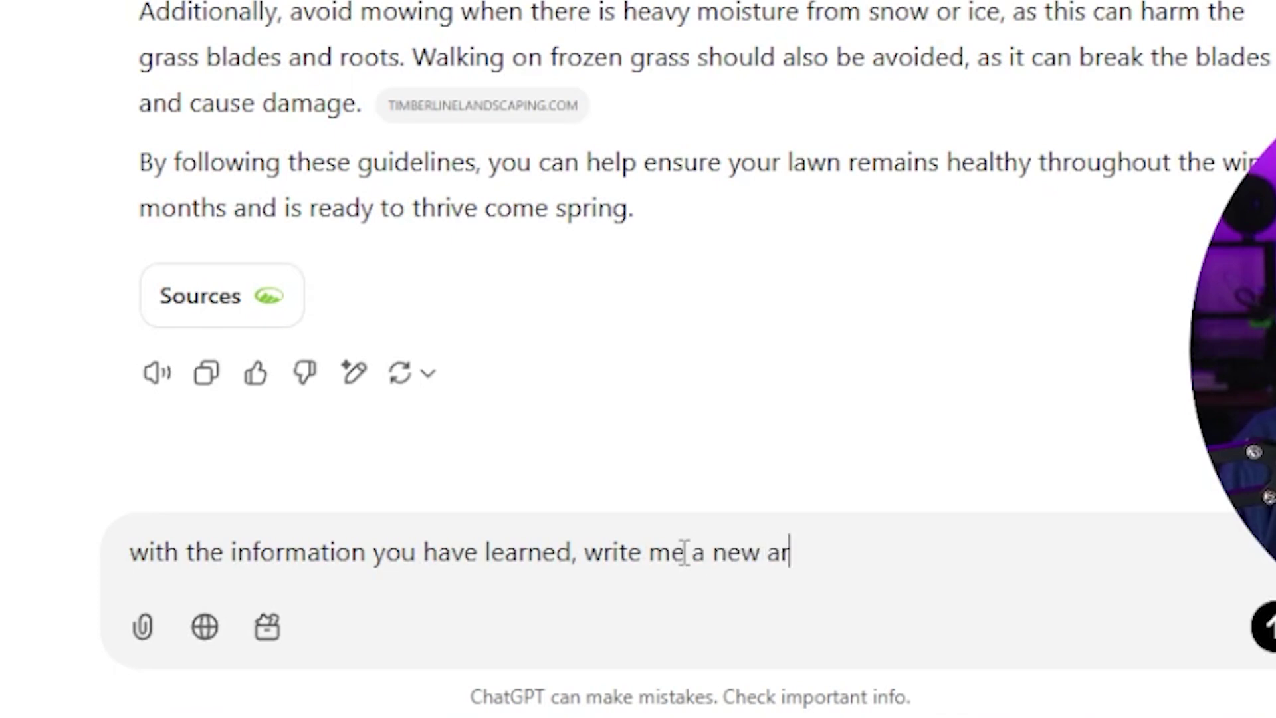
{"action": "type", "text": "ticle about mow"}
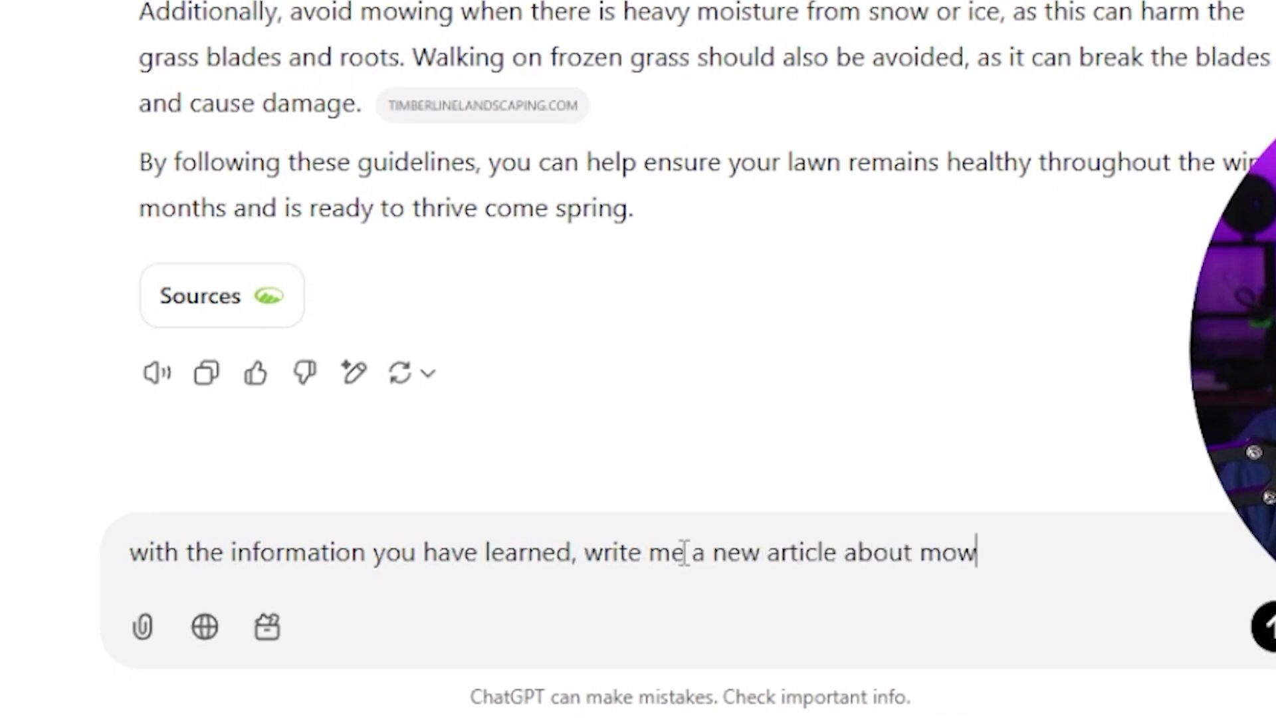
{"action": "type", "text": "ing your lawn in"}
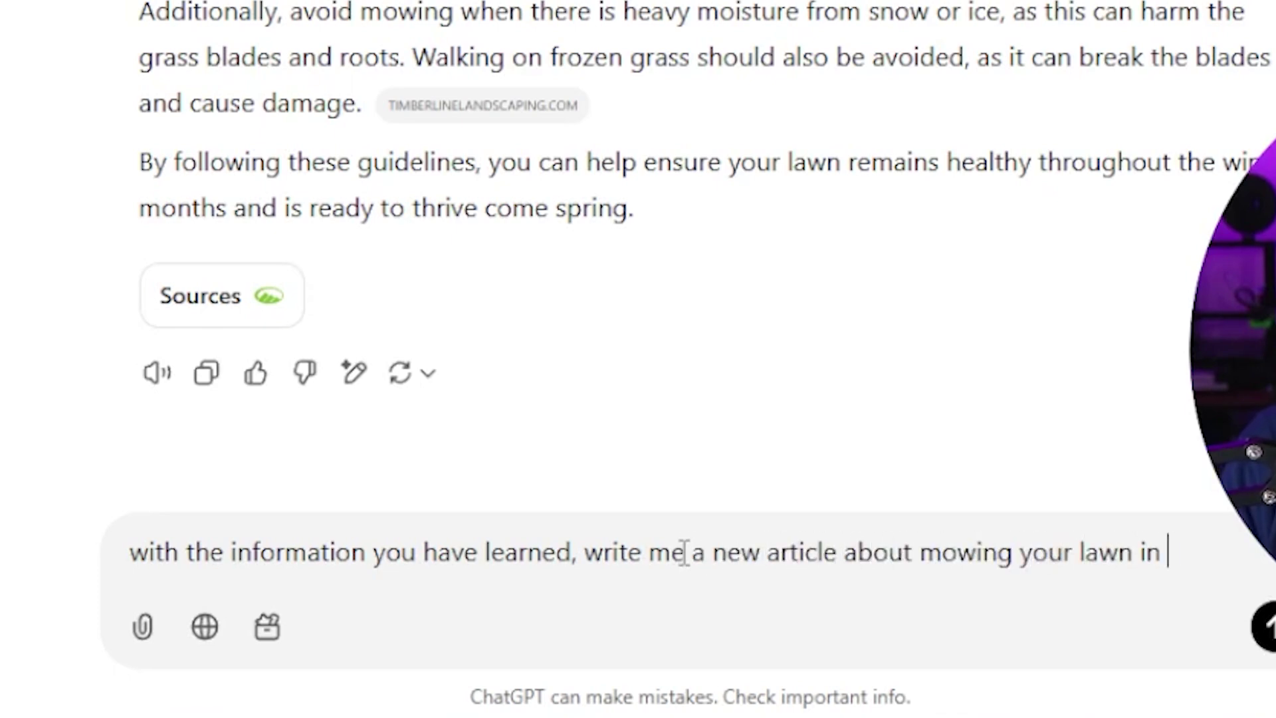
{"action": "type", "text": " the winter"}
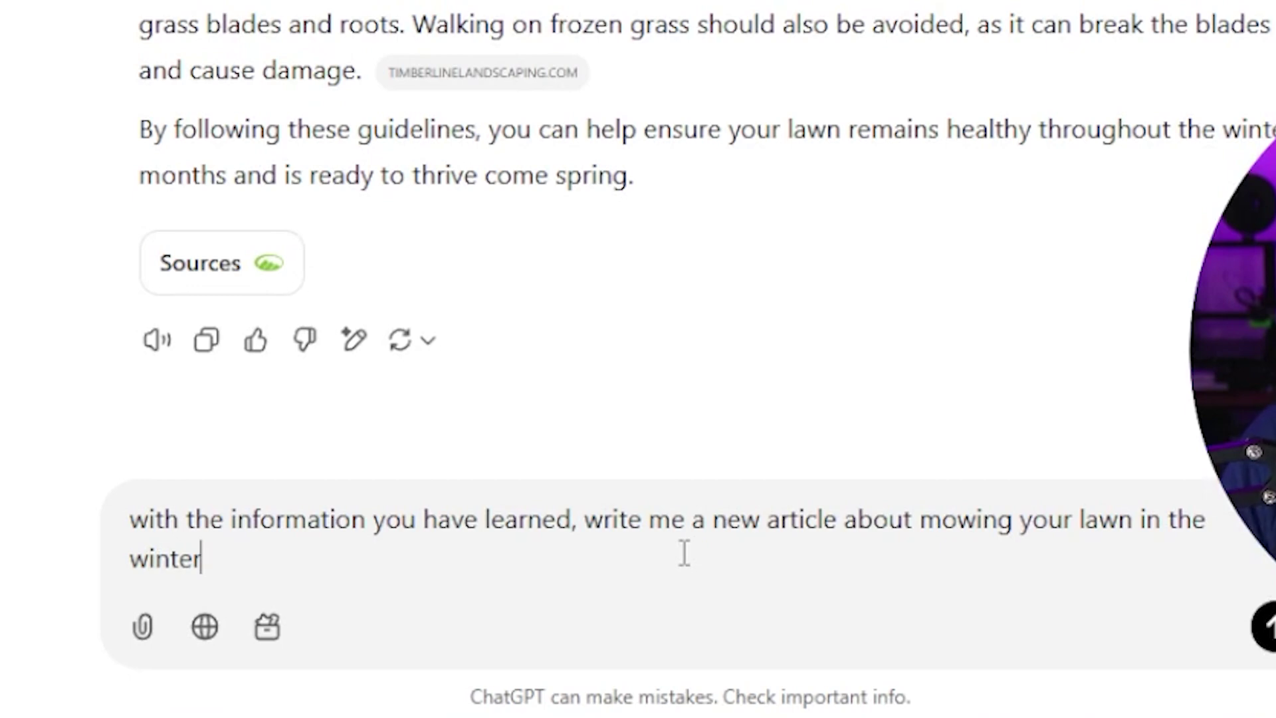
{"action": "key", "text": "Return"}
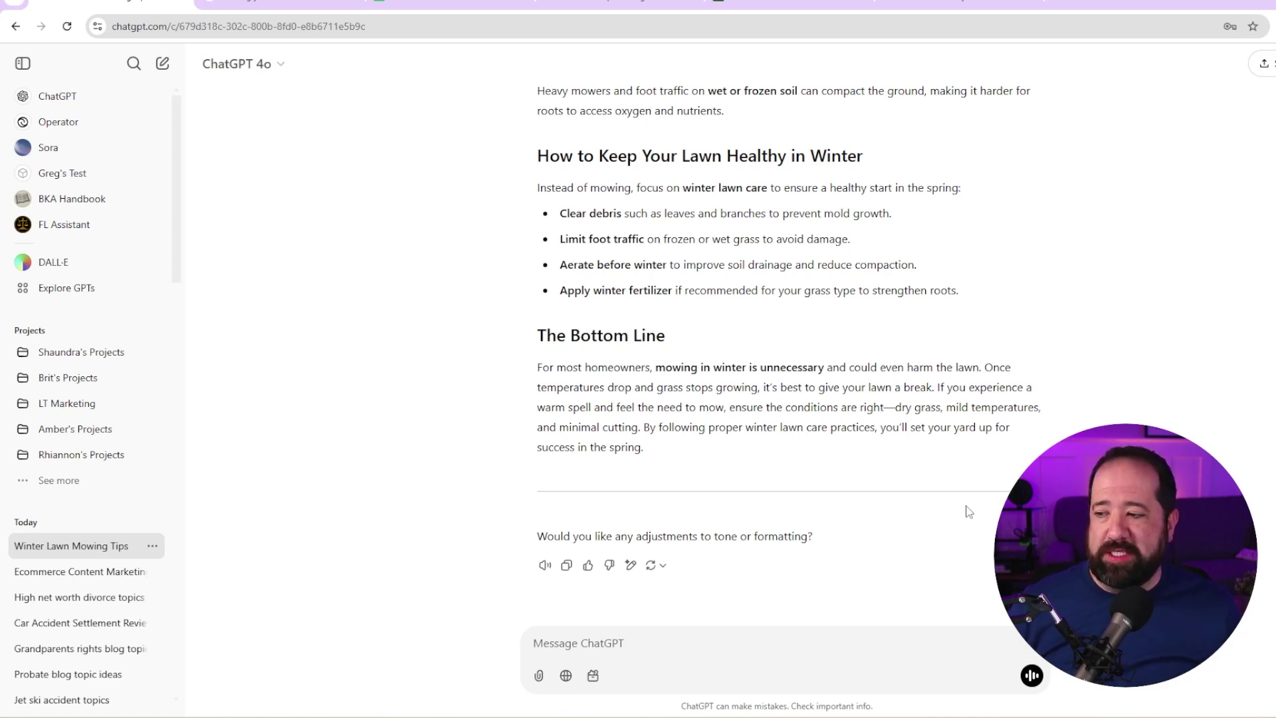
{"action": "left_click", "coordinate": [792, 646]}
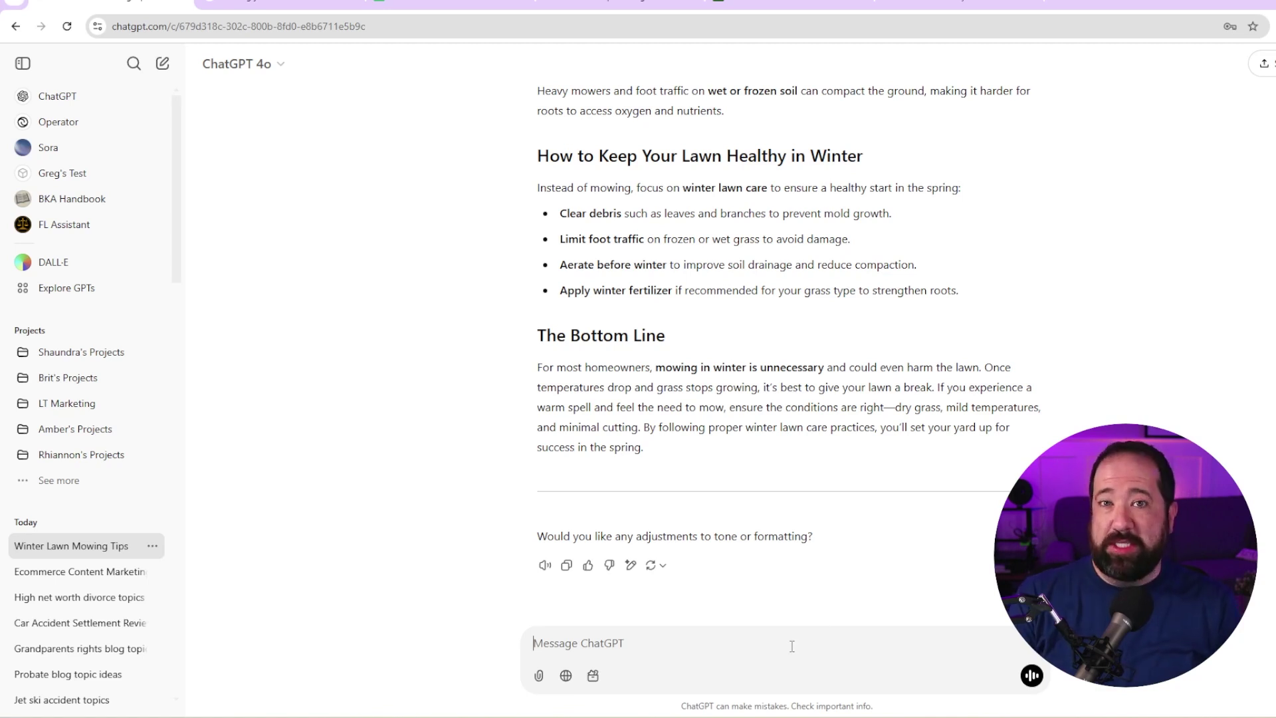
Send 'open this in canvas' and retype the word 'grass' in the first paragraph.
{"action": "type", "text": "open this in canvas"}
{"action": "key", "text": "Return"}
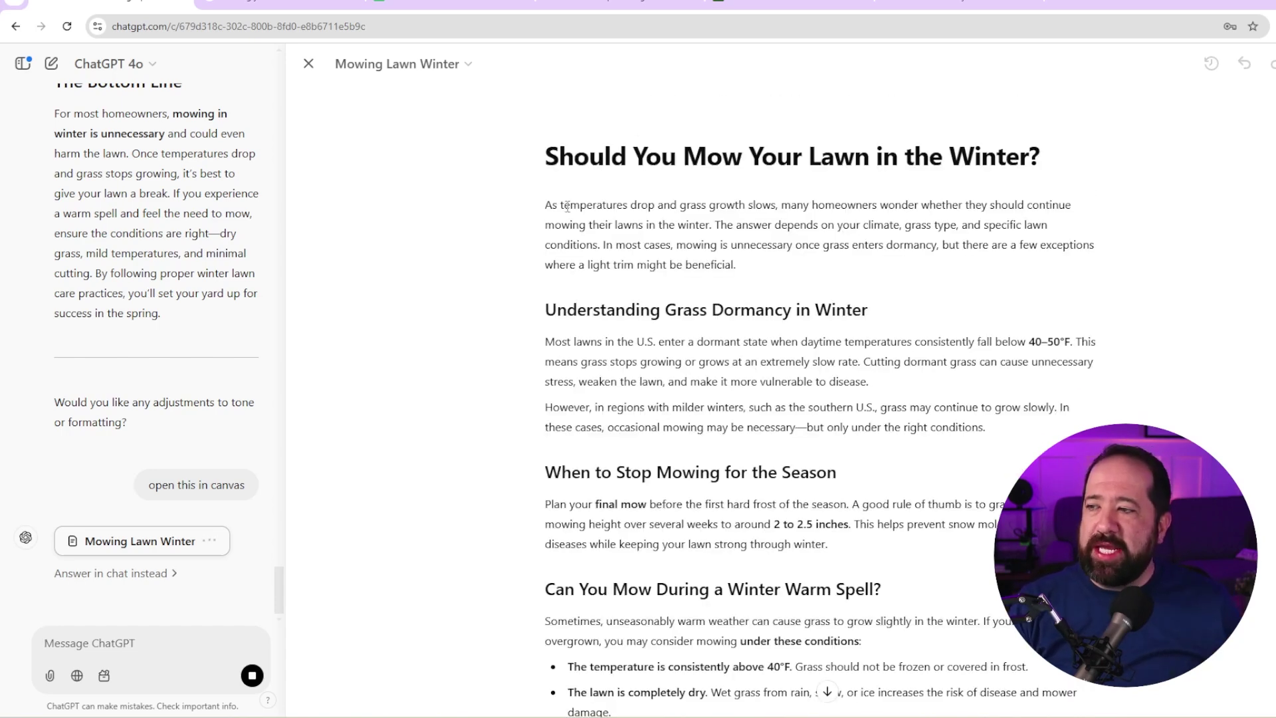
{"action": "left_click_drag", "start_coordinate": [548, 204], "coordinate": [679, 226]}
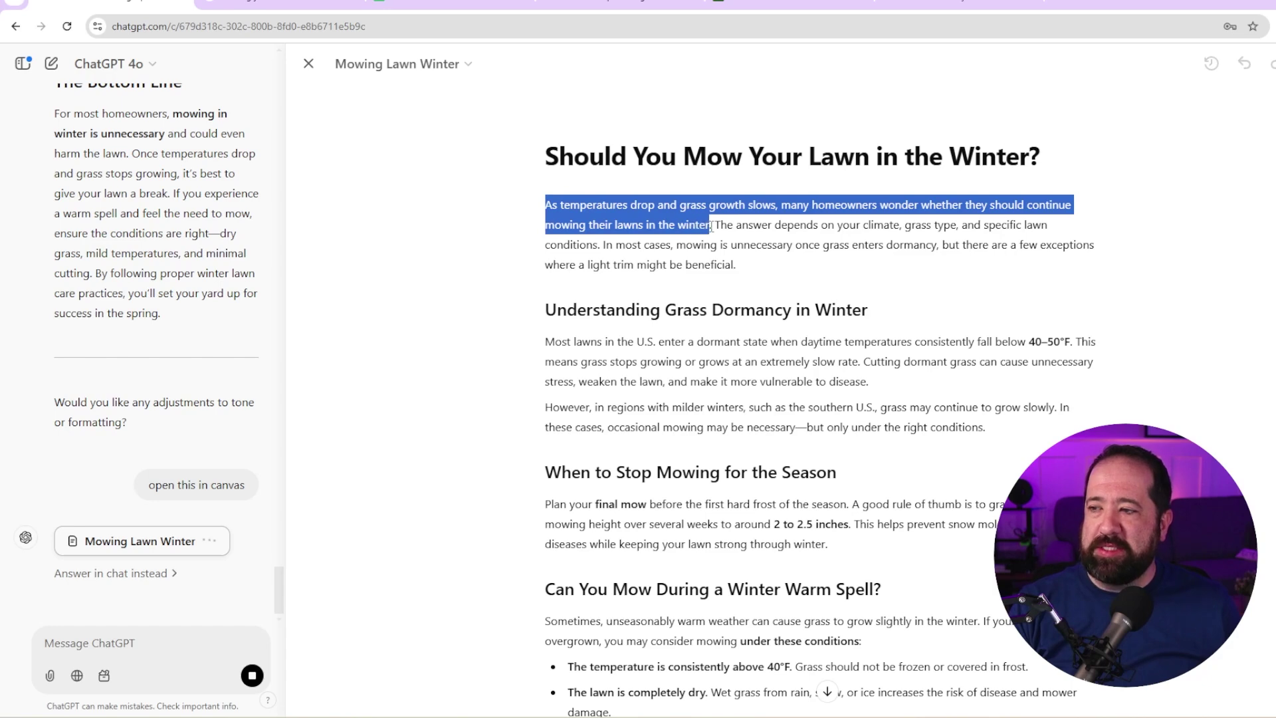
{"action": "left_click", "coordinate": [791, 234]}
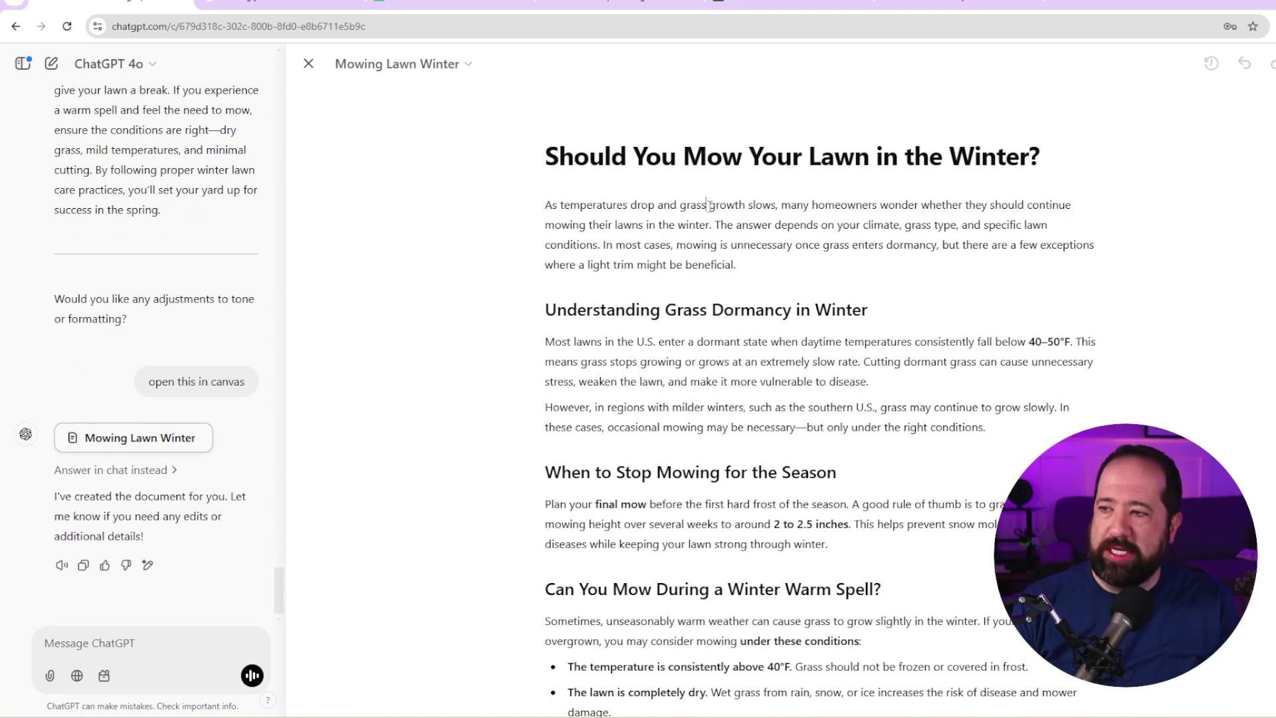
{"action": "key", "text": "BackSpace"}
{"action": "key", "text": "BackSpace"}
{"action": "key", "text": "BackSpace"}
{"action": "key", "text": "BackSpace"}
{"action": "key", "text": "BackSpace"}
{"action": "key", "text": "BackSpace"}
{"action": "type", "text": "grass"}
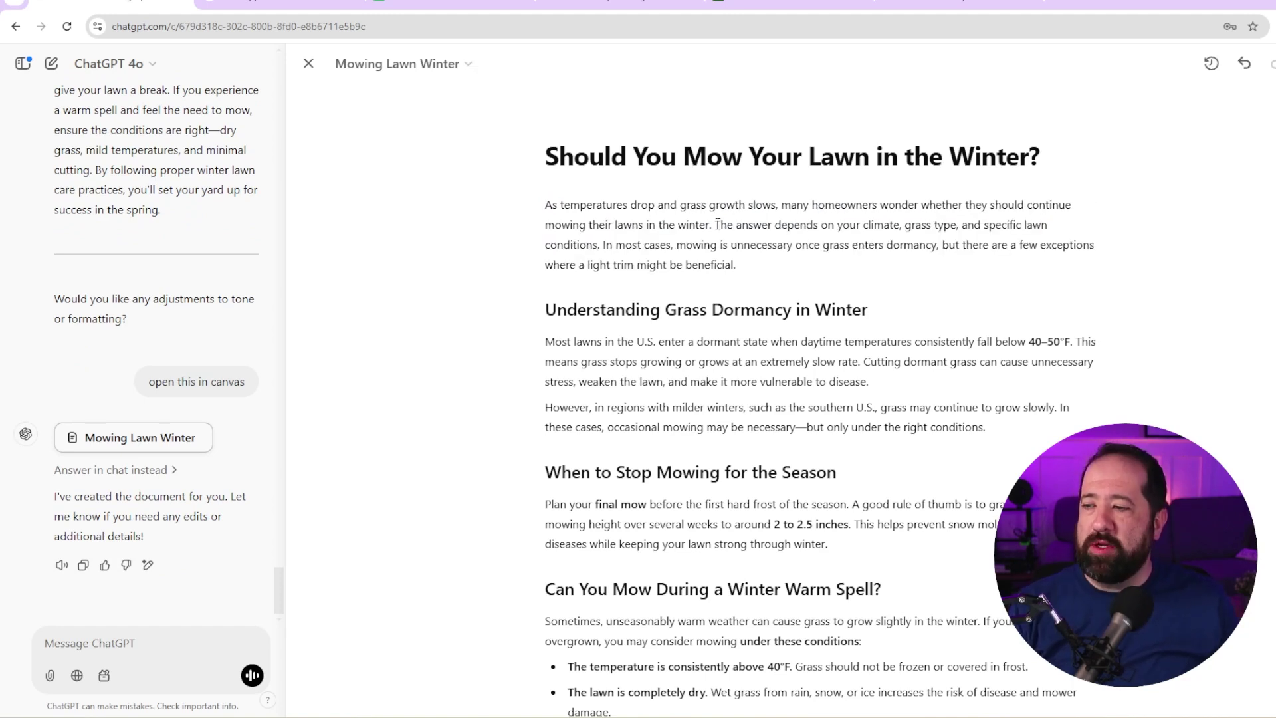
Select the rest of the first paragraph, try Ask ChatGPT, then cancel the edit.
{"action": "left_click_drag", "start_coordinate": [718, 224], "coordinate": [734, 265]}
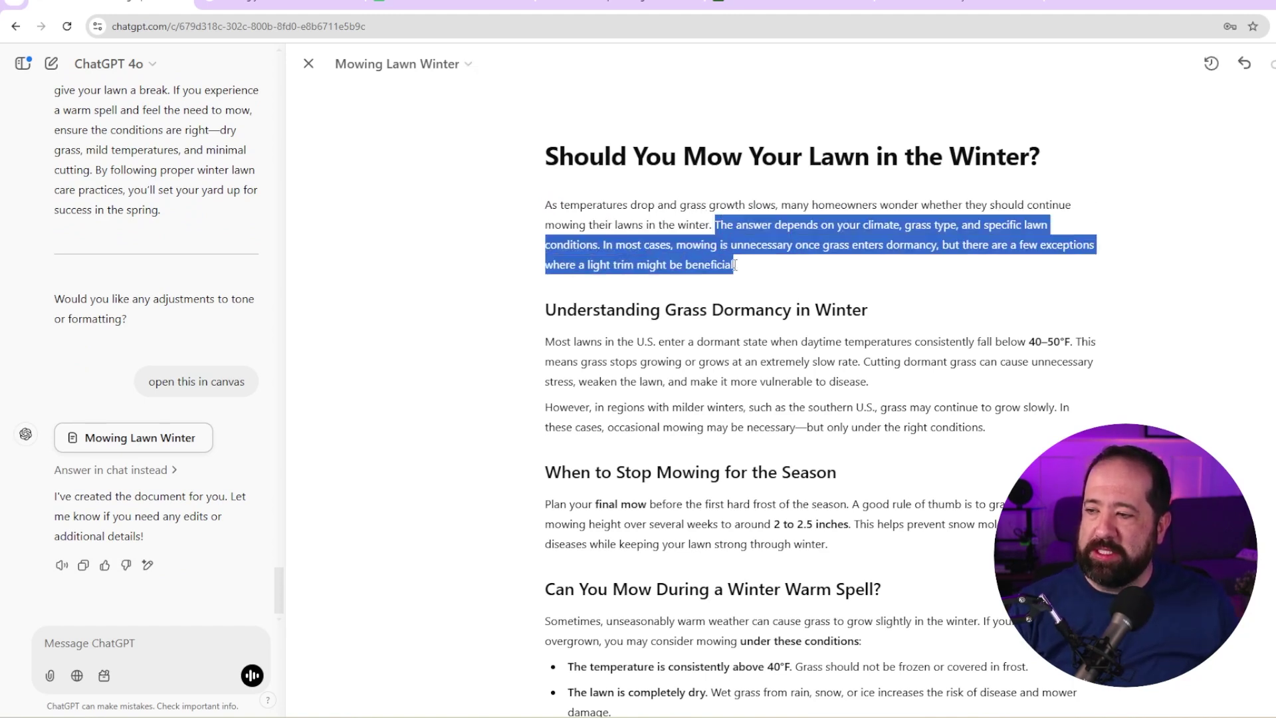
{"action": "left_click", "coordinate": [610, 292]}
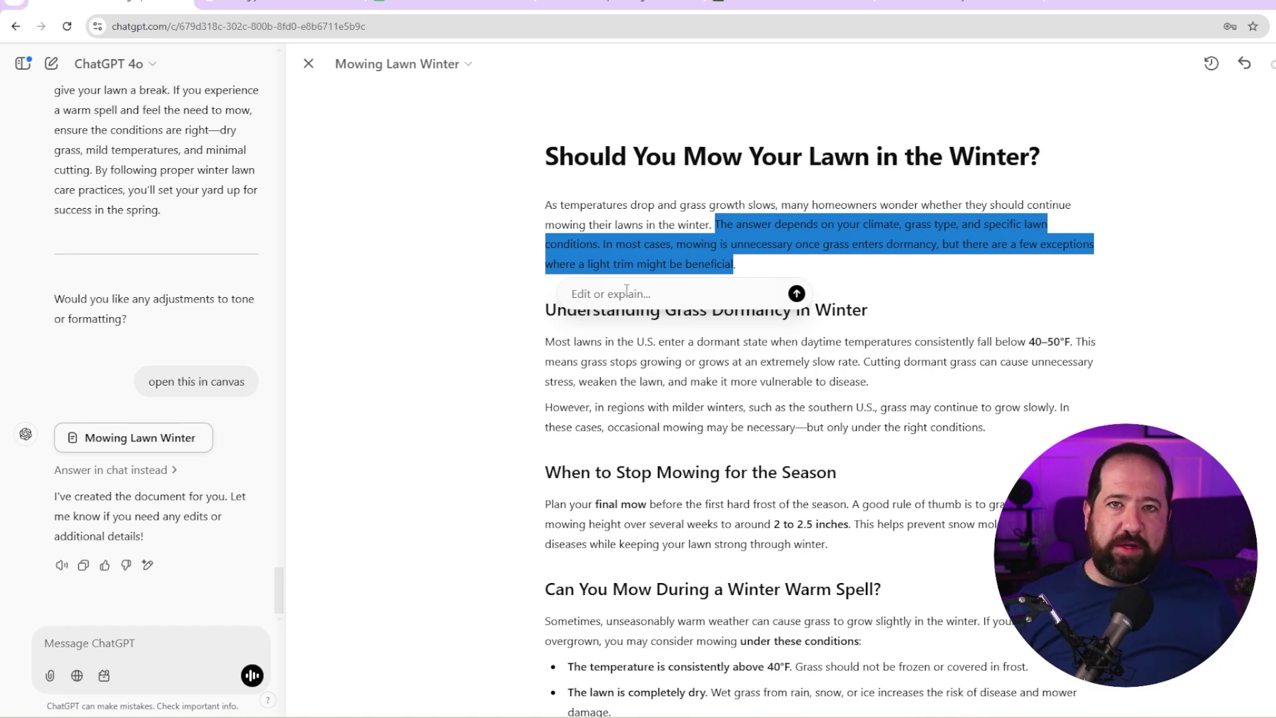
{"action": "left_click", "coordinate": [744, 263]}
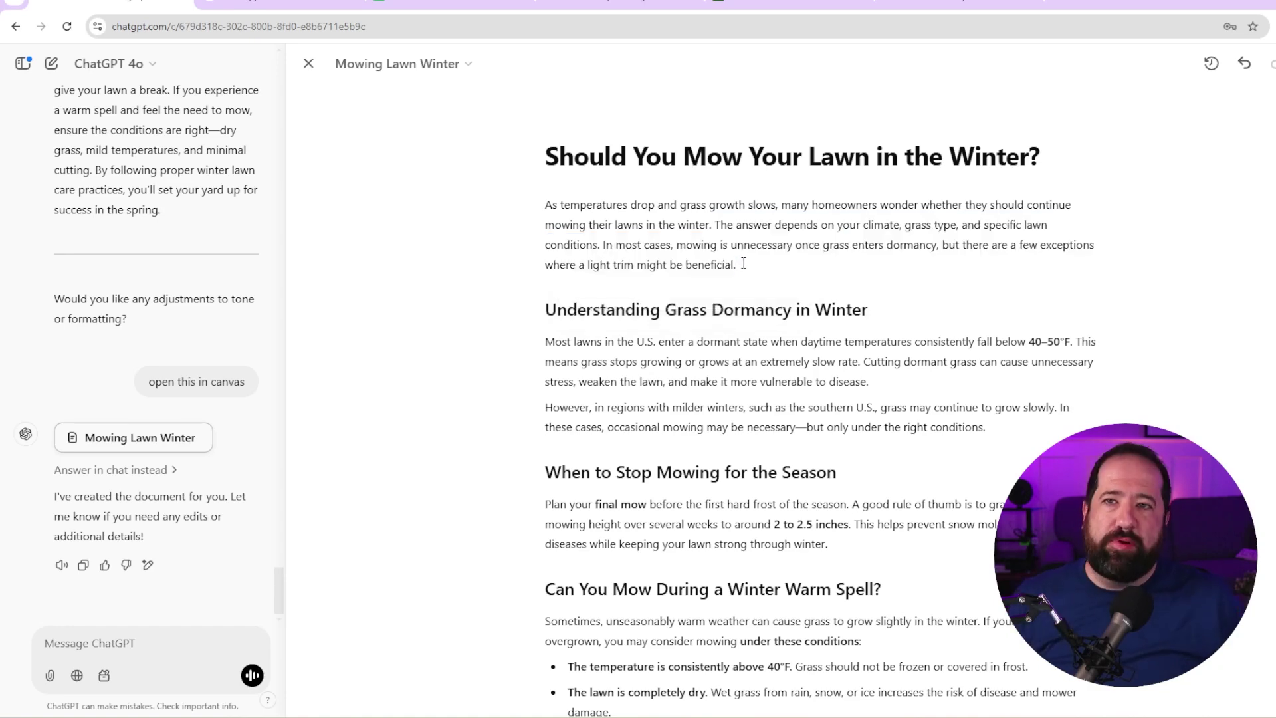